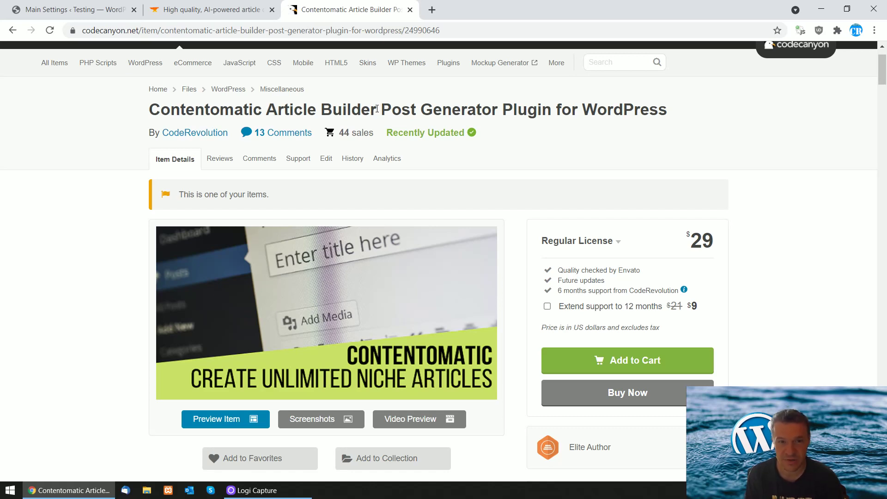
Return to WordPress and open Contentomatic Main Settings with the ArticleBuilder and ArticleForge credentials.
{"action": "left_click_drag", "start_coordinate": [378, 109], "coordinate": [265, 110]}
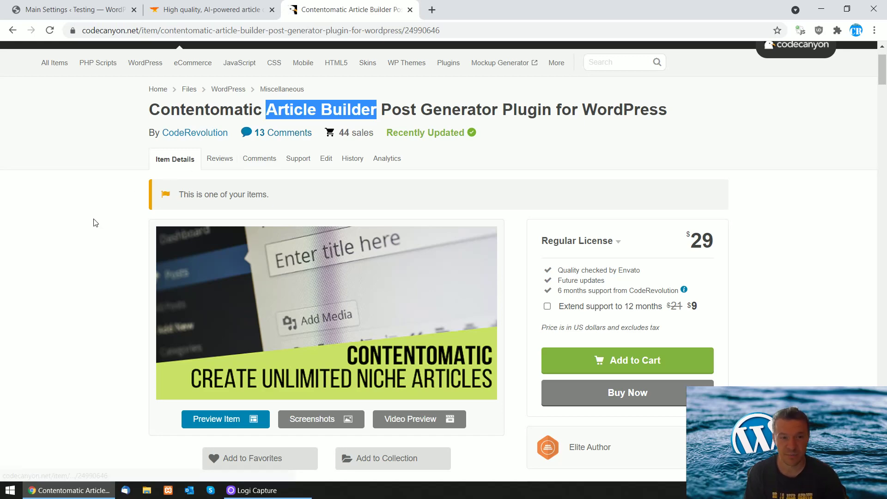
{"action": "scroll", "coordinate": [95, 226], "scroll_direction": "down", "scroll_amount": 3}
{"action": "scroll", "coordinate": [94, 226], "scroll_direction": "down", "scroll_amount": 2}
{"action": "scroll", "coordinate": [94, 226], "scroll_direction": "up", "scroll_amount": 2}
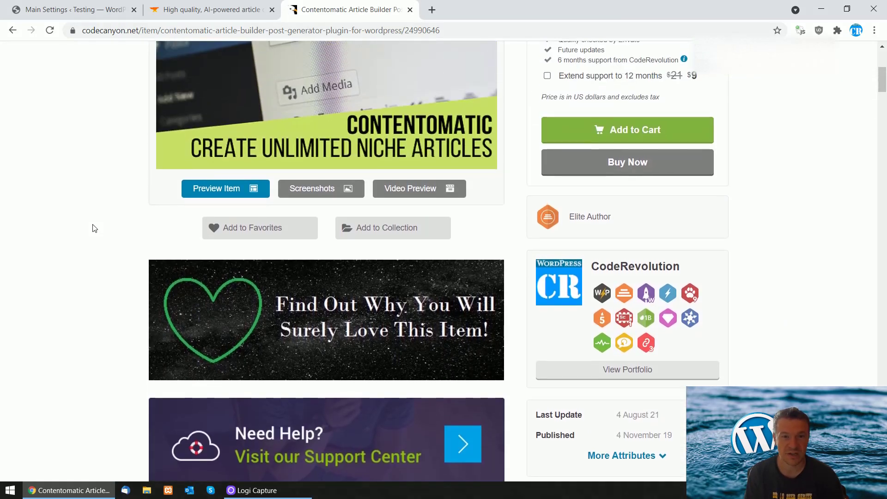
{"action": "scroll", "coordinate": [95, 227], "scroll_direction": "up", "scroll_amount": 3}
{"action": "scroll", "coordinate": [94, 227], "scroll_direction": "up", "scroll_amount": 1}
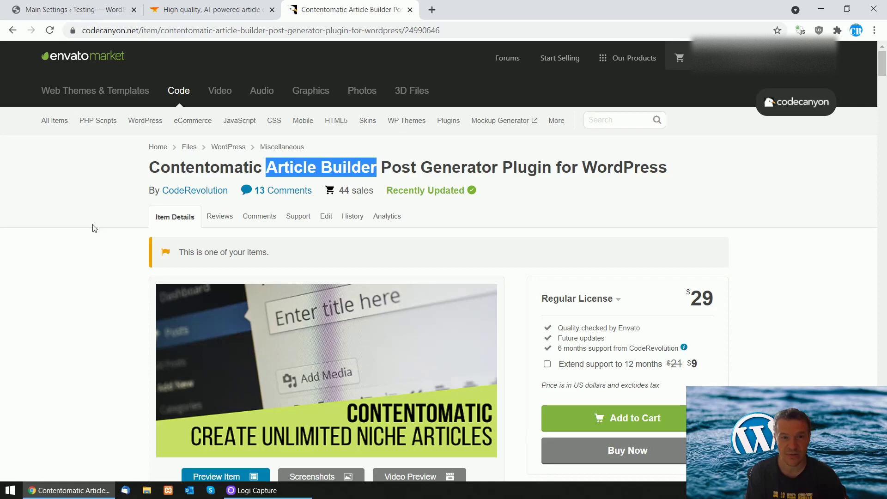
{"action": "left_click", "coordinate": [91, 227]}
{"action": "scroll", "coordinate": [75, 264], "scroll_direction": "down", "scroll_amount": 3}
{"action": "scroll", "coordinate": [76, 267], "scroll_direction": "down", "scroll_amount": 5}
{"action": "scroll", "coordinate": [76, 266], "scroll_direction": "down", "scroll_amount": 2}
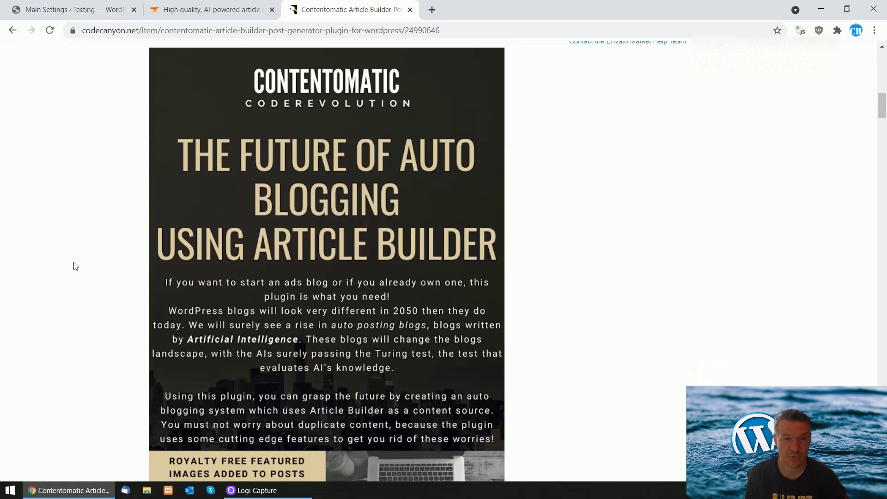
{"action": "scroll", "coordinate": [74, 263], "scroll_direction": "up", "scroll_amount": 5}
{"action": "scroll", "coordinate": [73, 263], "scroll_direction": "up", "scroll_amount": 4}
{"action": "scroll", "coordinate": [73, 264], "scroll_direction": "up", "scroll_amount": 2}
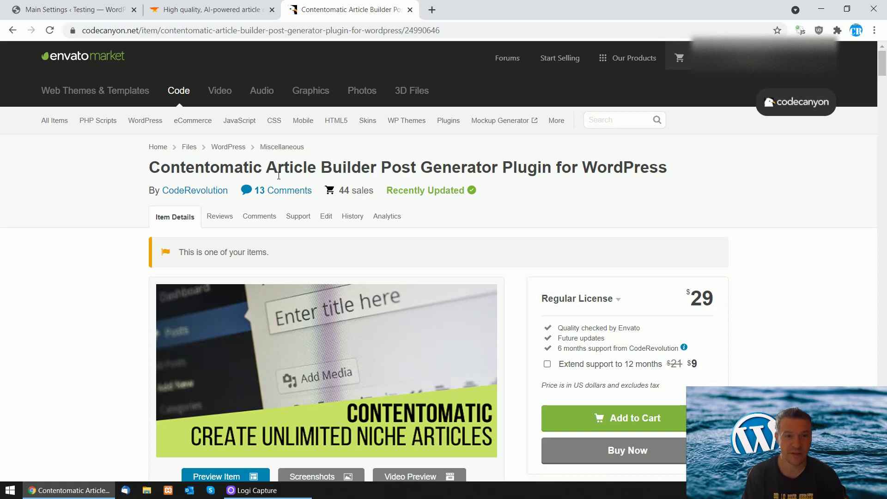
{"action": "scroll", "coordinate": [267, 179], "scroll_direction": "down", "scroll_amount": 1}
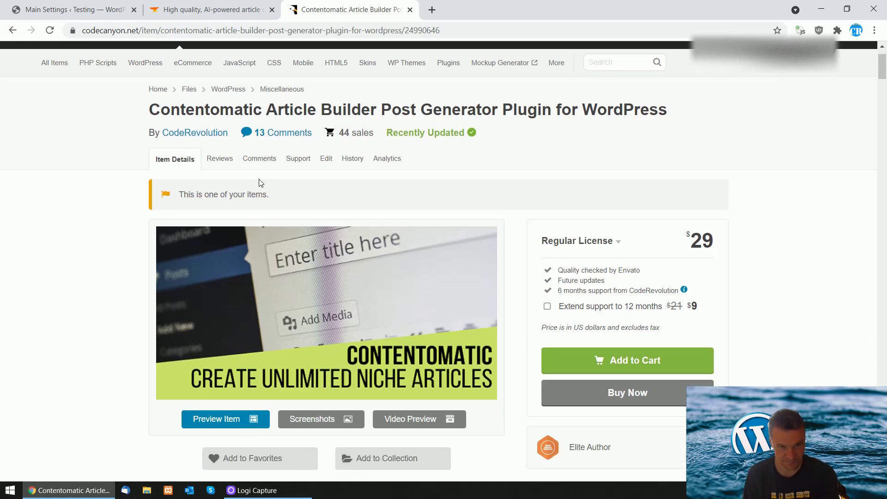
{"action": "left_click", "coordinate": [91, 7]}
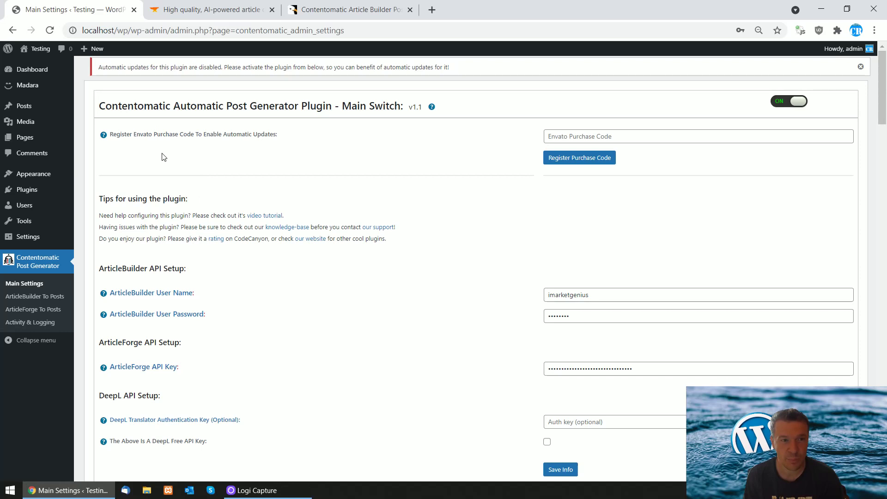
{"action": "left_click", "coordinate": [44, 310]}
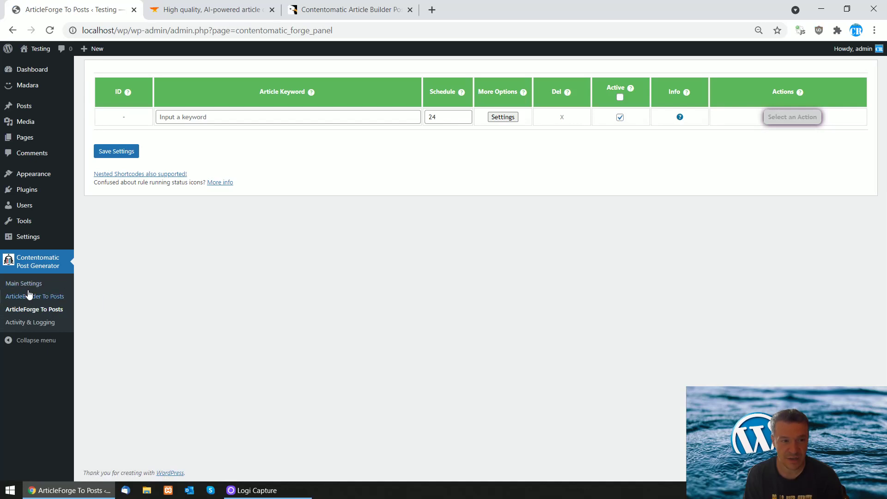
{"action": "left_click", "coordinate": [41, 283]}
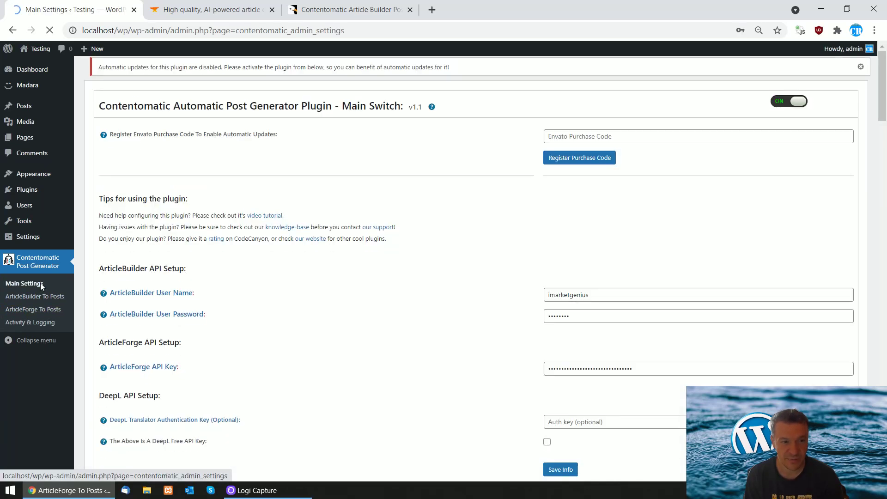
{"action": "scroll", "coordinate": [268, 270], "scroll_direction": "down", "scroll_amount": 2}
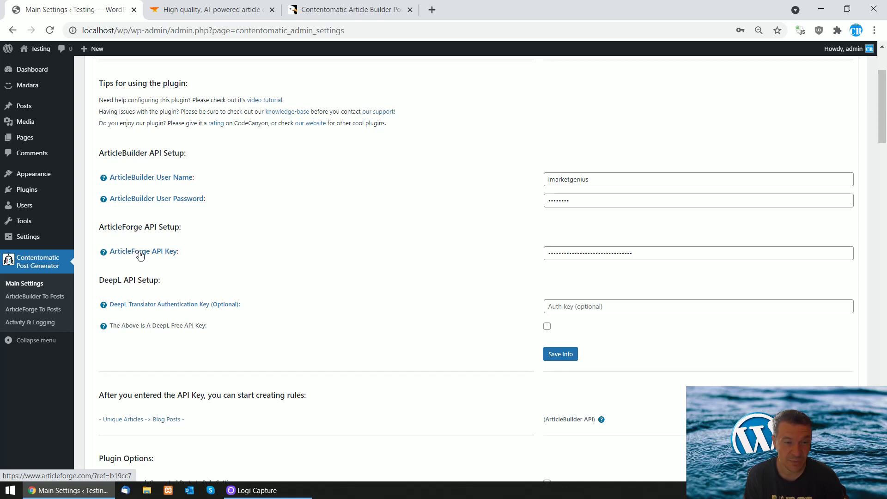
Log into articleforge.com and select the account's API key on the API Information page.
{"action": "left_click", "coordinate": [139, 254]}
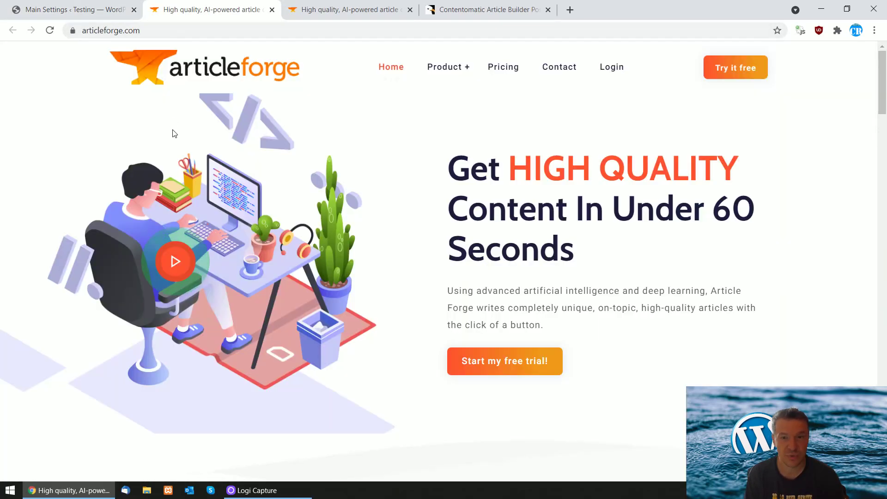
{"action": "left_click", "coordinate": [612, 69]}
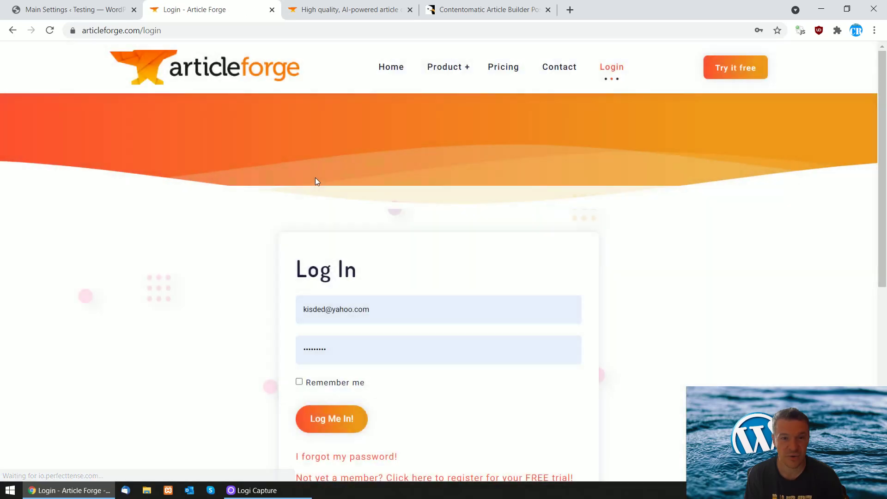
{"action": "left_click", "coordinate": [319, 419]}
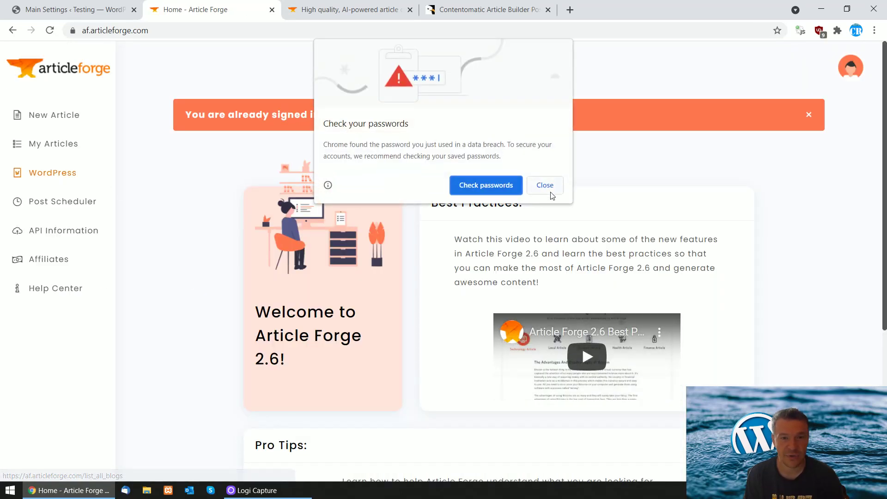
{"action": "left_click", "coordinate": [546, 187]}
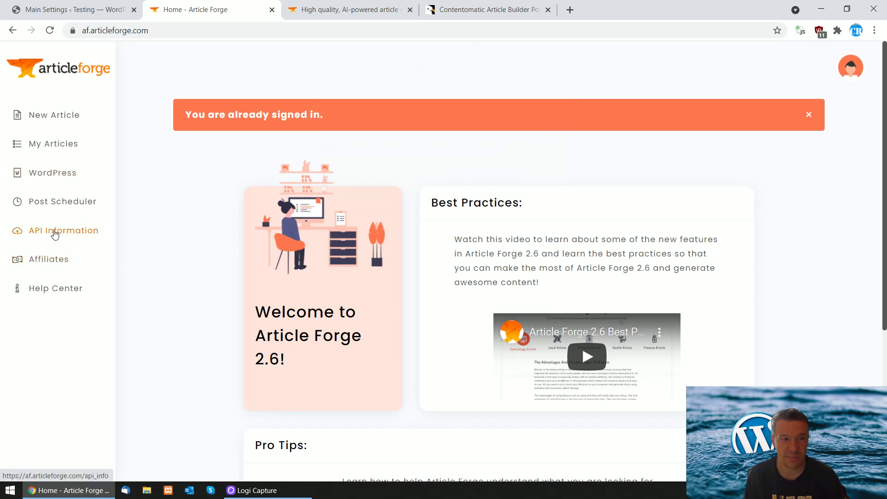
{"action": "left_click", "coordinate": [55, 234]}
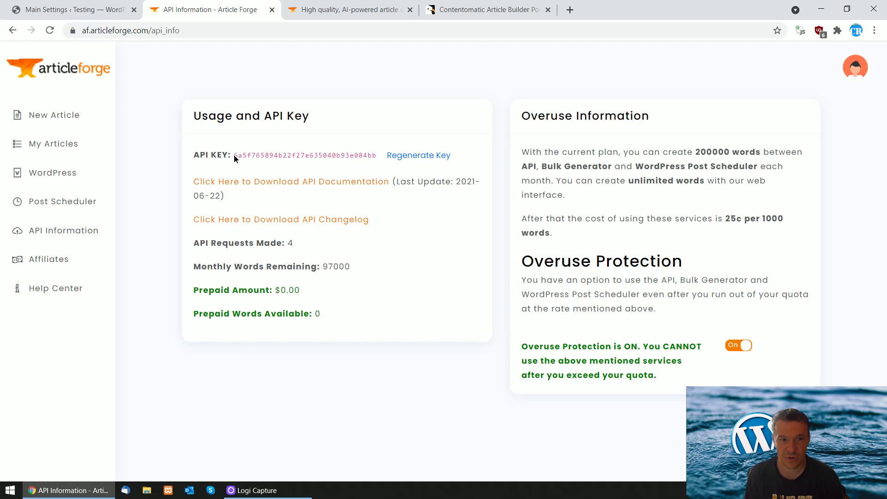
{"action": "left_click_drag", "start_coordinate": [234, 158], "coordinate": [380, 157]}
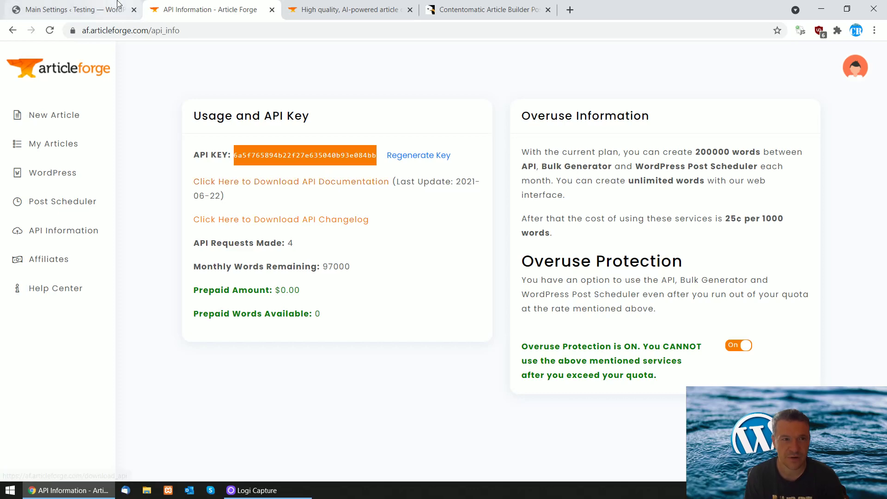
Copy the Article Forge API key into Contentomatic's ArticleForge API Key field.
{"action": "left_click", "coordinate": [90, 8]}
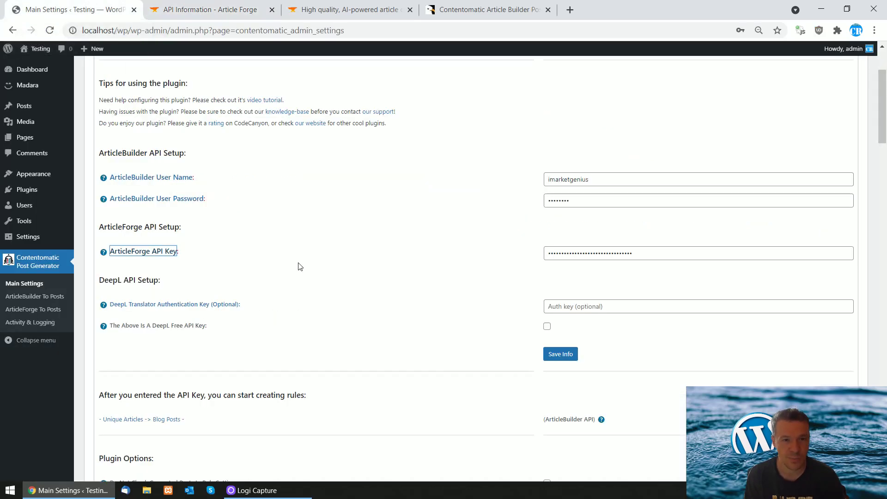
{"action": "left_click", "coordinate": [209, 5]}
{"action": "right_click", "coordinate": [308, 154]}
{"action": "left_click", "coordinate": [326, 167]}
{"action": "left_click", "coordinate": [90, 9]}
{"action": "double_click", "coordinate": [555, 256]}
{"action": "key", "text": "ctrl+v"}
{"action": "left_click", "coordinate": [330, 254]}
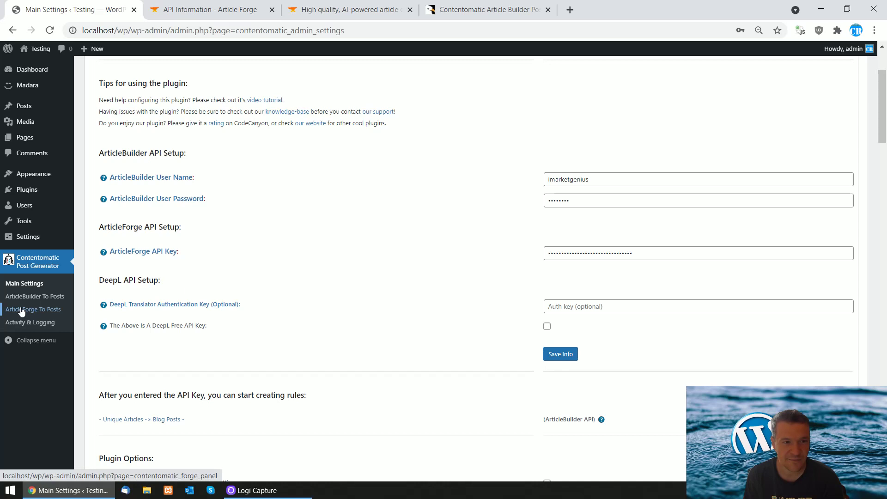
Add an ArticleForge To Posts rule with keyword 'wordpress' and save the settings.
{"action": "left_click", "coordinate": [37, 311]}
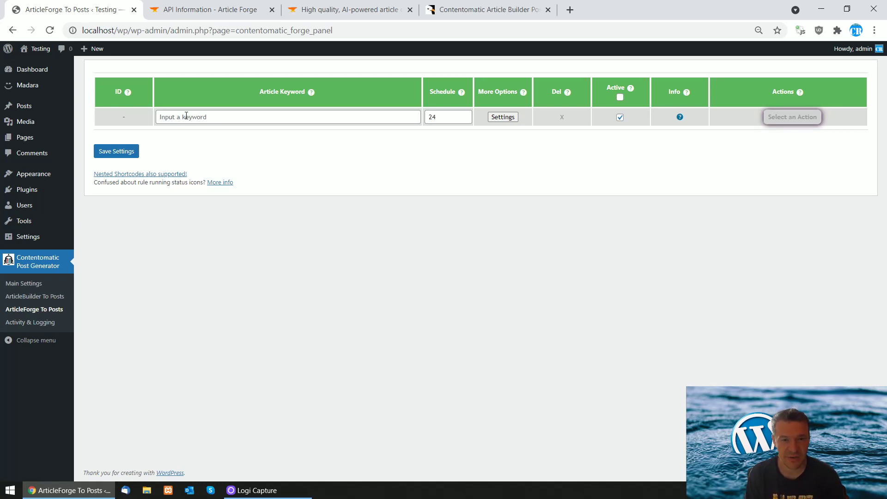
{"action": "left_click", "coordinate": [244, 121]}
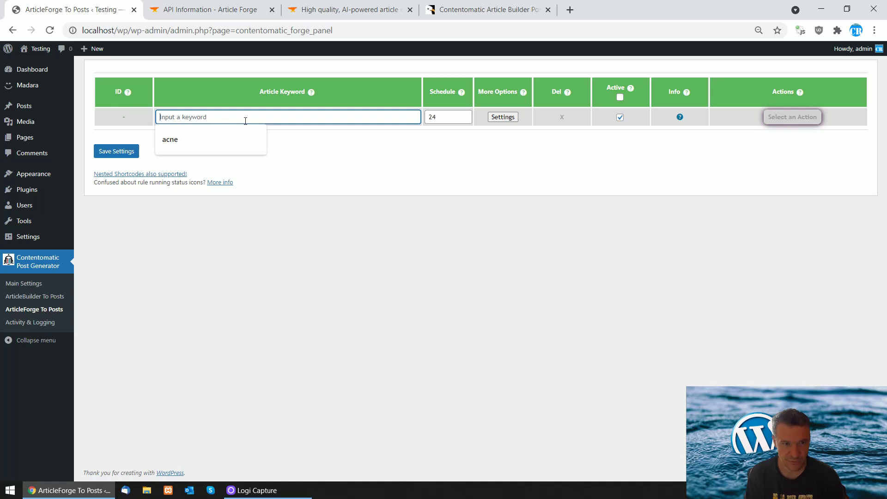
{"action": "type", "text": "wo"}
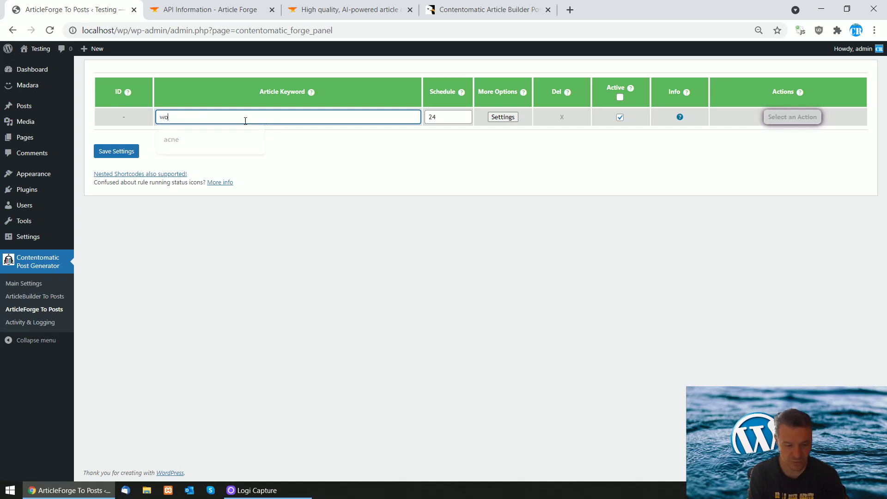
{"action": "type", "text": "rdpress"}
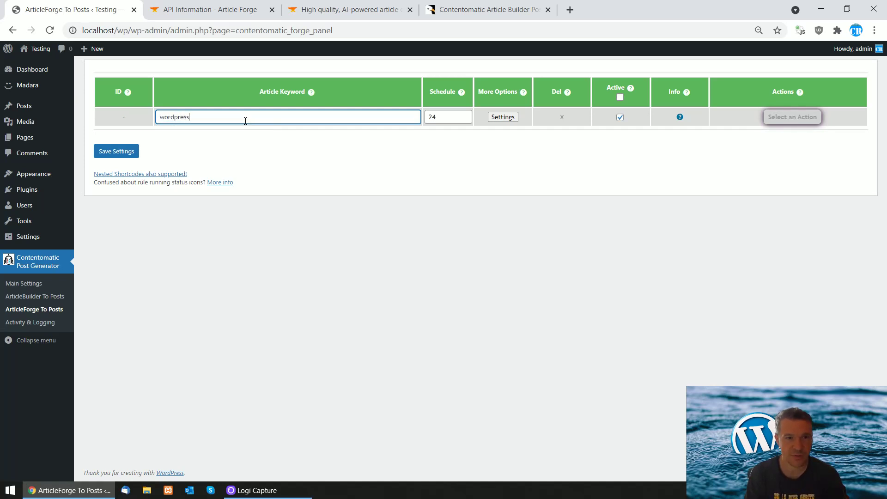
{"action": "left_click", "coordinate": [116, 155]}
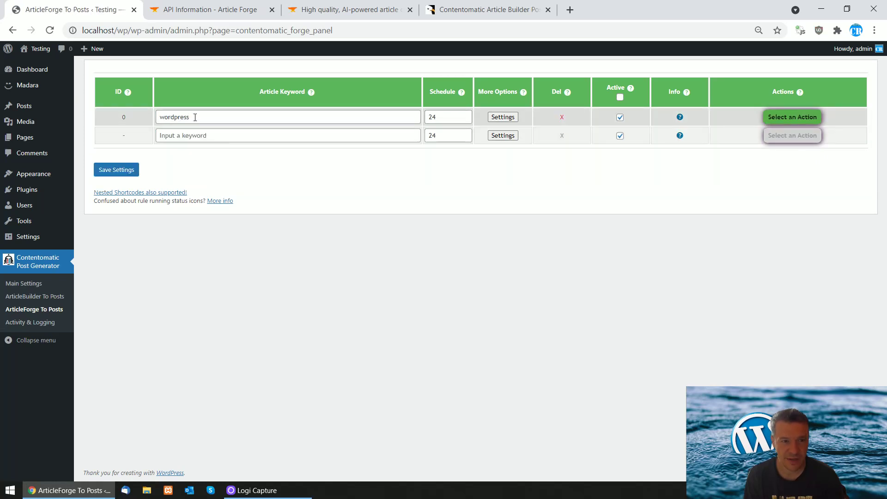
{"action": "left_click", "coordinate": [503, 117]}
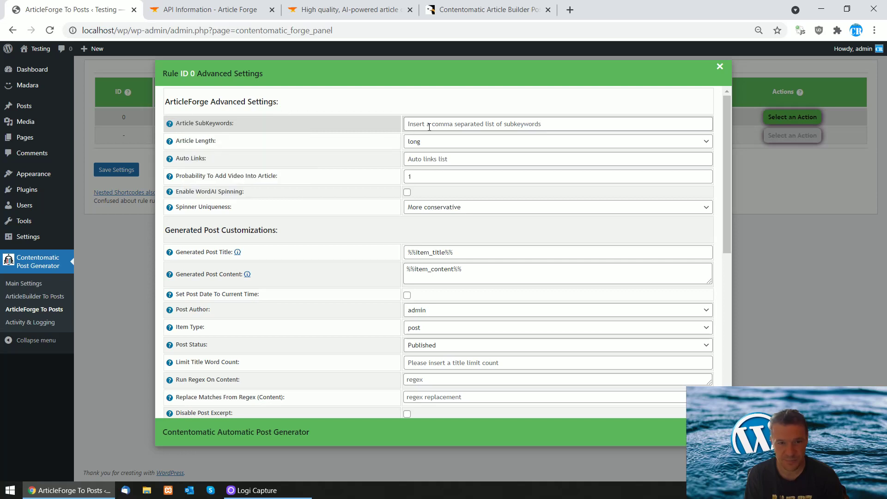
{"action": "left_click", "coordinate": [421, 143]}
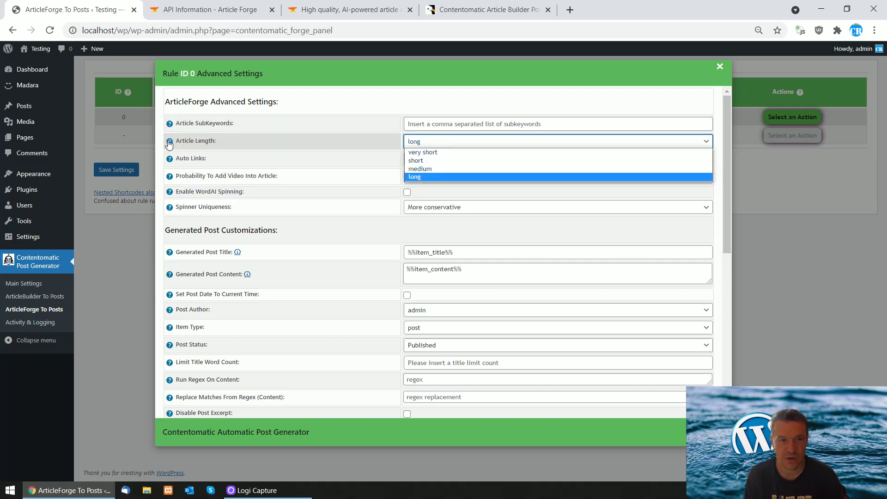
{"action": "mouse_move", "coordinate": [169, 141]}
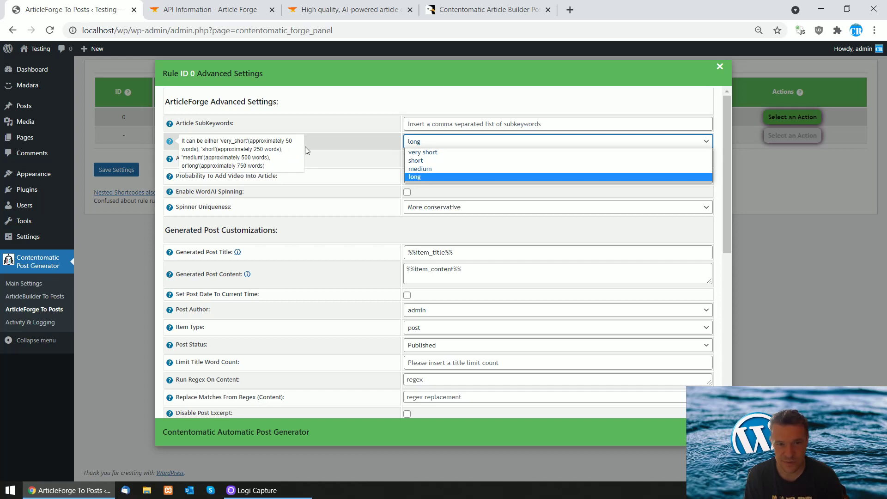
{"action": "left_click", "coordinate": [346, 141]}
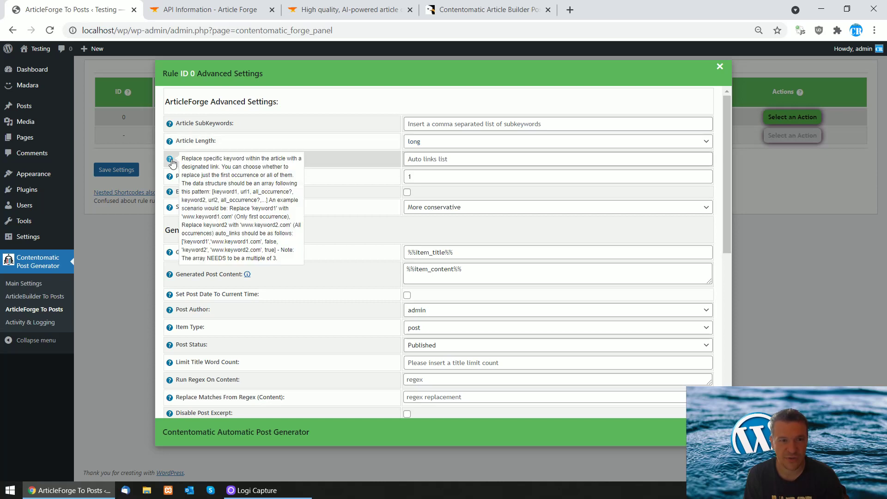
{"action": "mouse_move", "coordinate": [169, 158]}
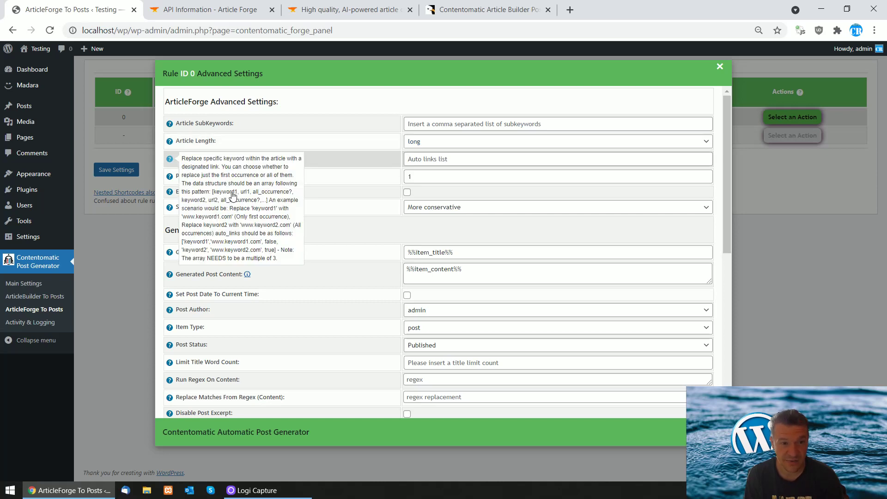
{"action": "left_click_drag", "start_coordinate": [212, 192], "coordinate": [276, 194]}
{"action": "left_click_drag", "start_coordinate": [191, 202], "coordinate": [270, 204]}
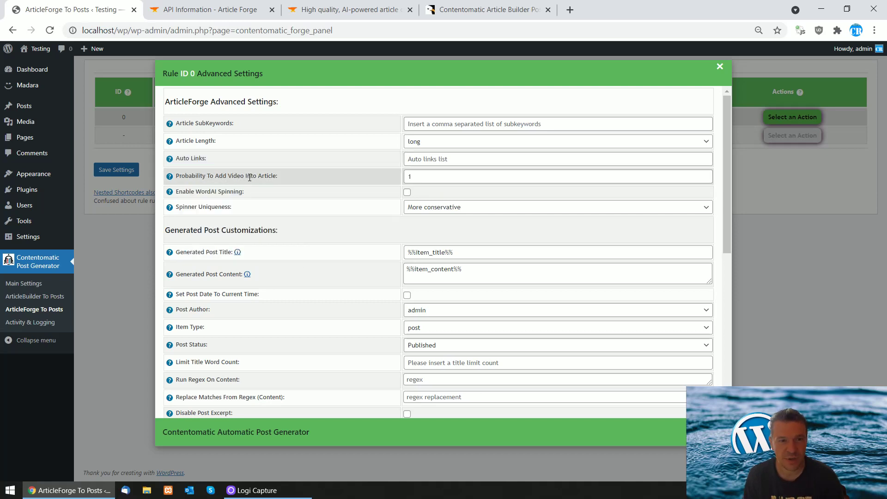
{"action": "left_click", "coordinate": [705, 180]}
{"action": "type", "text": "0.1"}
{"action": "left_click", "coordinate": [705, 176]}
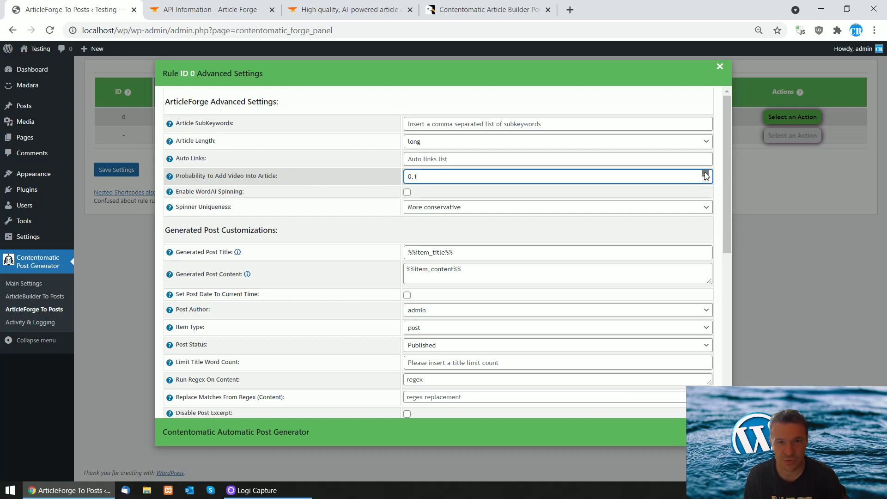
{"action": "left_click", "coordinate": [705, 175]}
{"action": "left_click", "coordinate": [705, 175]}
{"action": "left_click", "coordinate": [705, 175]}
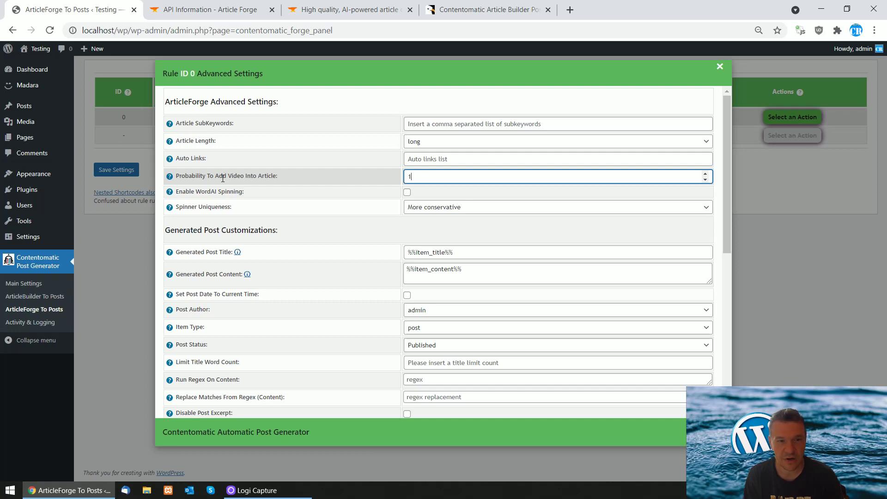
{"action": "left_click_drag", "start_coordinate": [187, 192], "coordinate": [237, 192]}
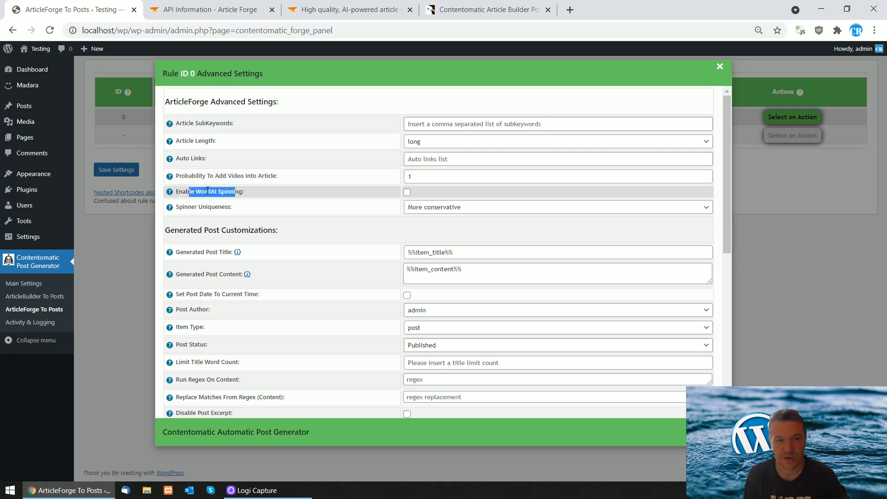
{"action": "double_click", "coordinate": [229, 191]}
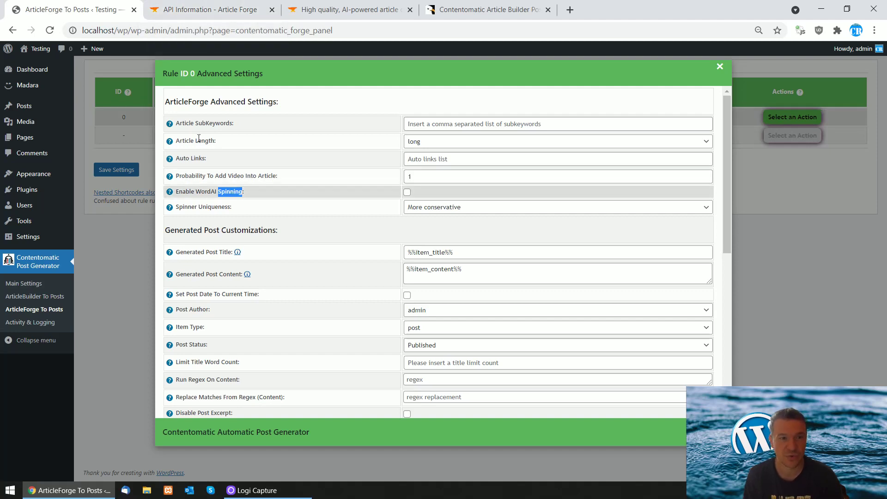
{"action": "left_click", "coordinate": [201, 5]}
{"action": "left_click", "coordinate": [96, 6]}
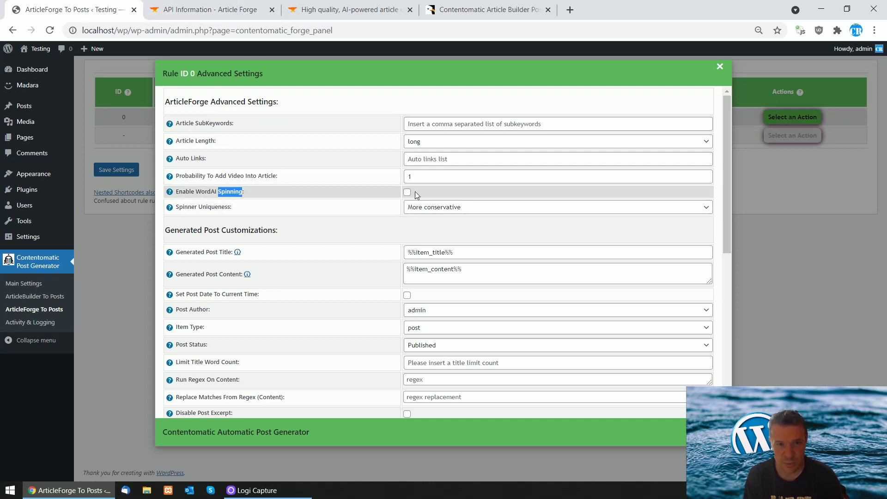
{"action": "double_click", "coordinate": [214, 207]}
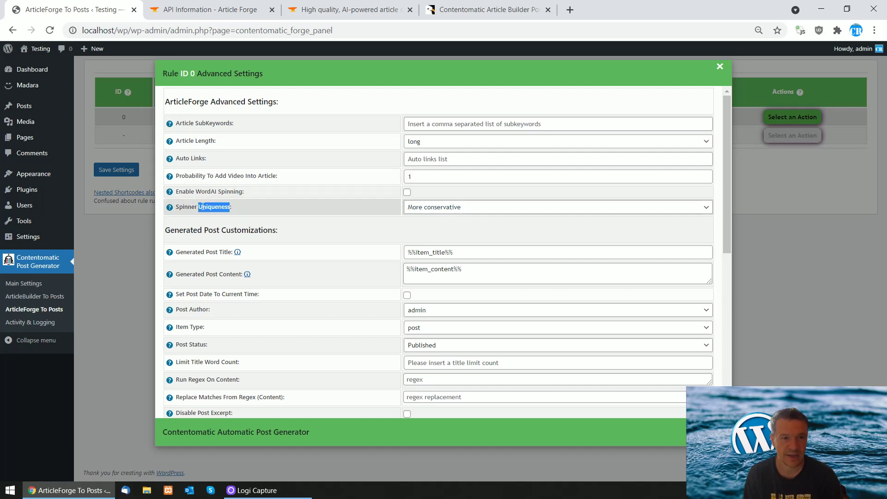
{"action": "left_click", "coordinate": [421, 206]}
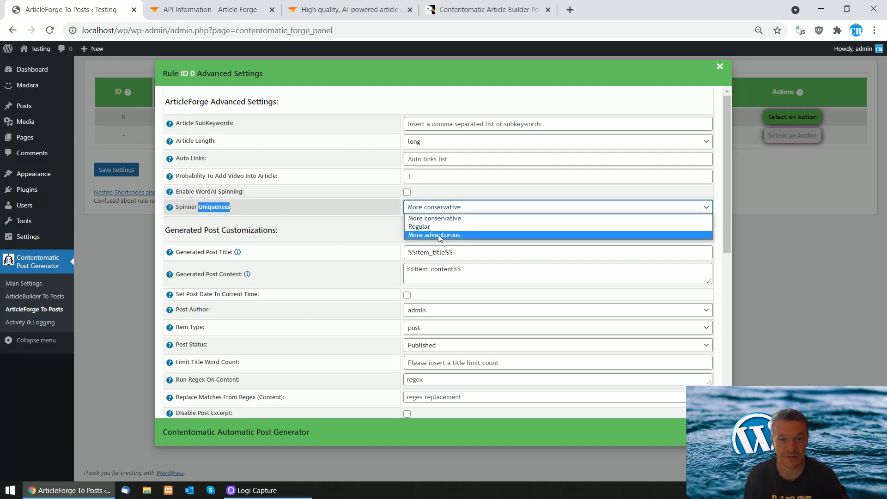
{"action": "left_click", "coordinate": [347, 205]}
{"action": "scroll", "coordinate": [289, 235], "scroll_direction": "down", "scroll_amount": 1}
{"action": "scroll", "coordinate": [290, 256], "scroll_direction": "down", "scroll_amount": 1}
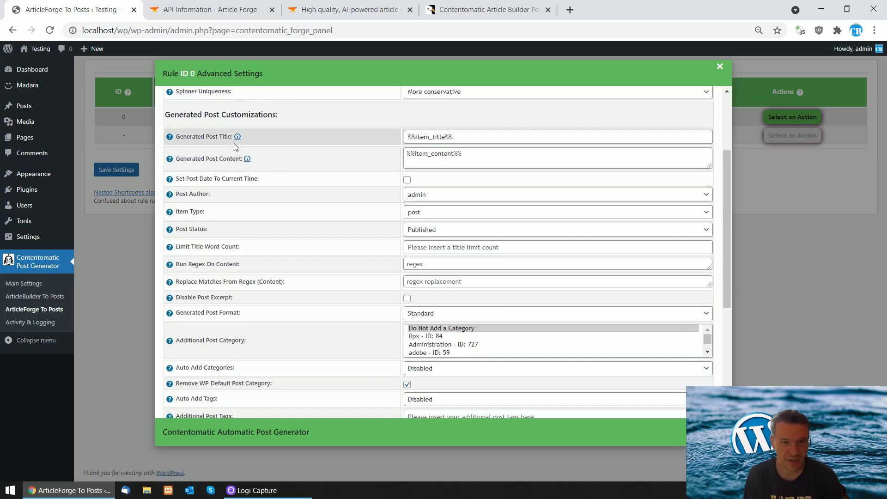
{"action": "scroll", "coordinate": [298, 232], "scroll_direction": "down", "scroll_amount": 1}
{"action": "scroll", "coordinate": [298, 229], "scroll_direction": "down", "scroll_amount": 1}
{"action": "scroll", "coordinate": [298, 228], "scroll_direction": "up", "scroll_amount": 2}
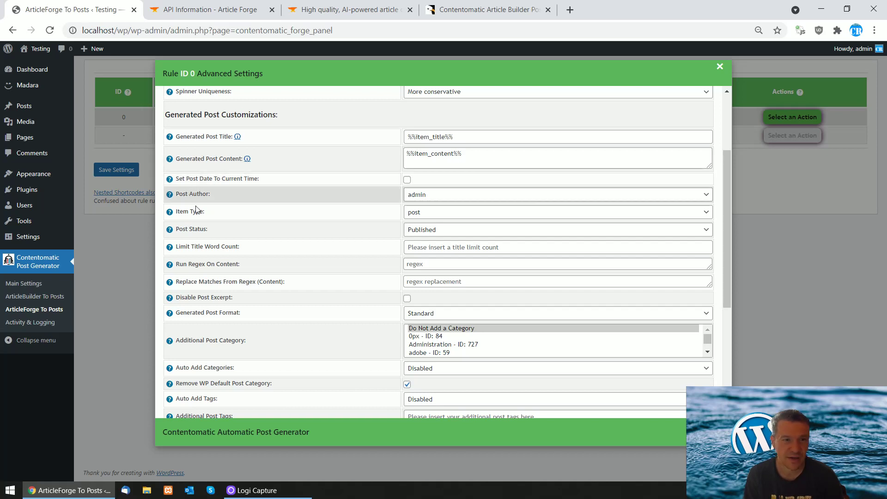
{"action": "scroll", "coordinate": [193, 226], "scroll_direction": "down", "scroll_amount": 1}
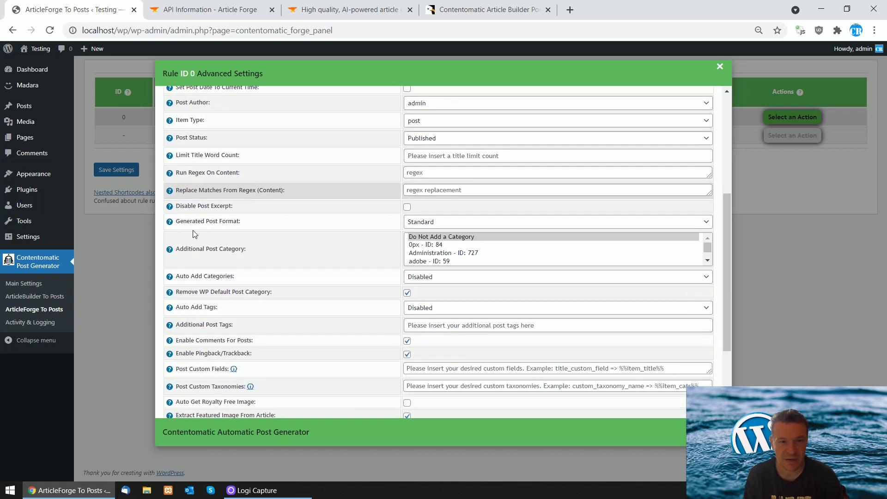
{"action": "scroll", "coordinate": [197, 187], "scroll_direction": "down", "scroll_amount": 1}
{"action": "scroll", "coordinate": [246, 189], "scroll_direction": "down", "scroll_amount": 2}
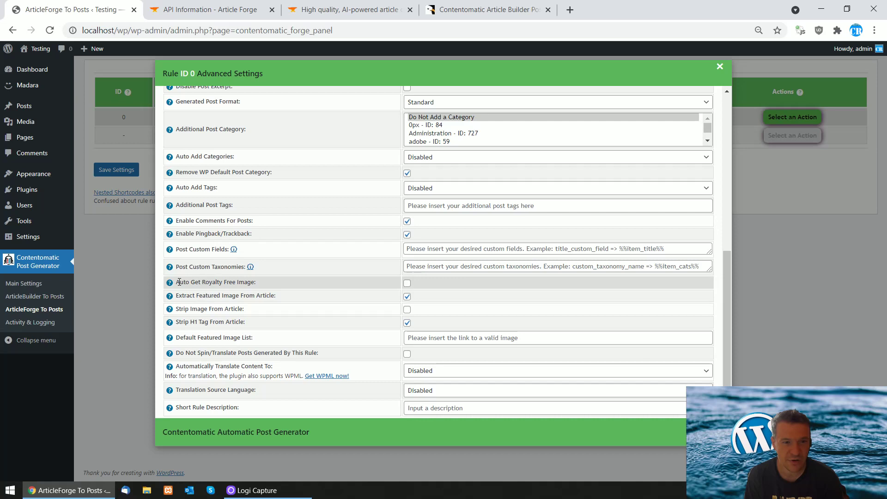
{"action": "mouse_move", "coordinate": [177, 282]}
{"action": "left_mouse_down"}
{"action": "mouse_move", "coordinate": [224, 282]}
{"action": "mouse_move", "coordinate": [207, 296]}
{"action": "mouse_move", "coordinate": [276, 296]}
{"action": "left_mouse_up"}
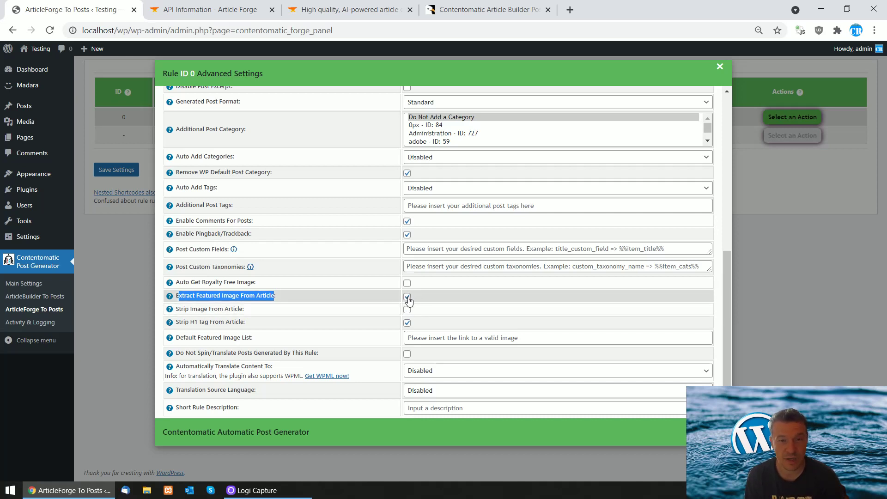
{"action": "left_click", "coordinate": [407, 297]}
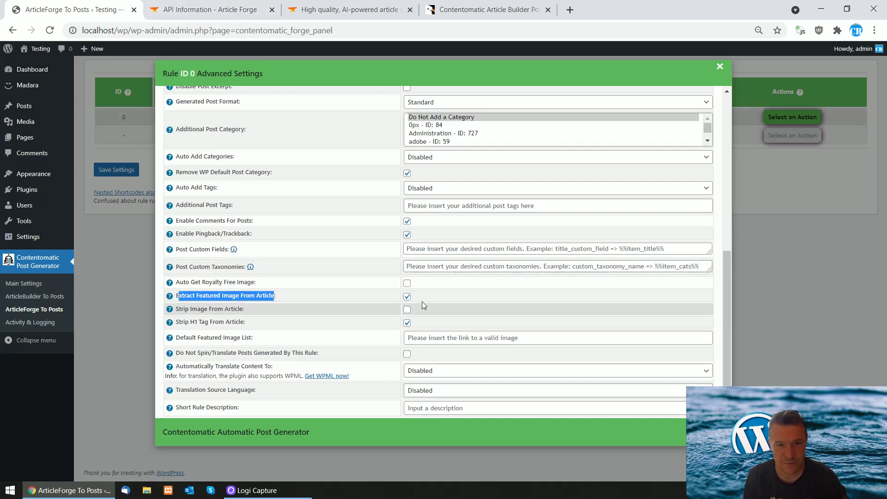
{"action": "left_click_drag", "start_coordinate": [192, 309], "coordinate": [242, 309]}
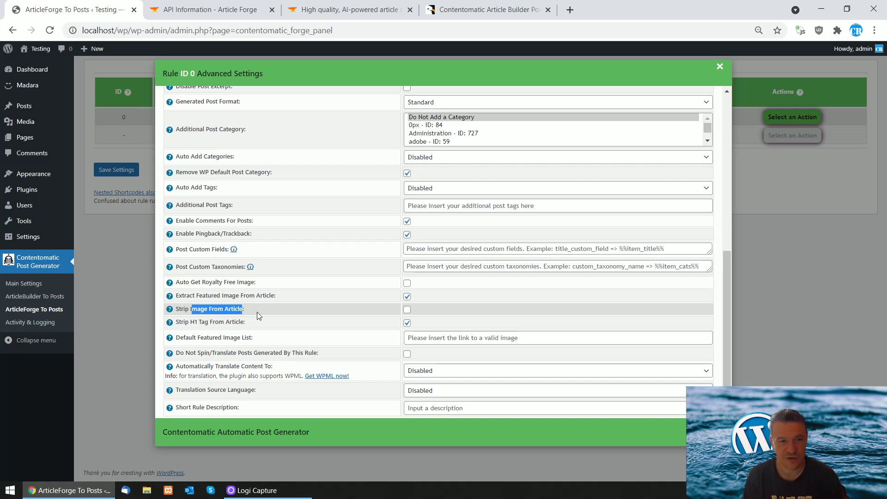
{"action": "left_click_drag", "start_coordinate": [191, 322], "coordinate": [239, 322]}
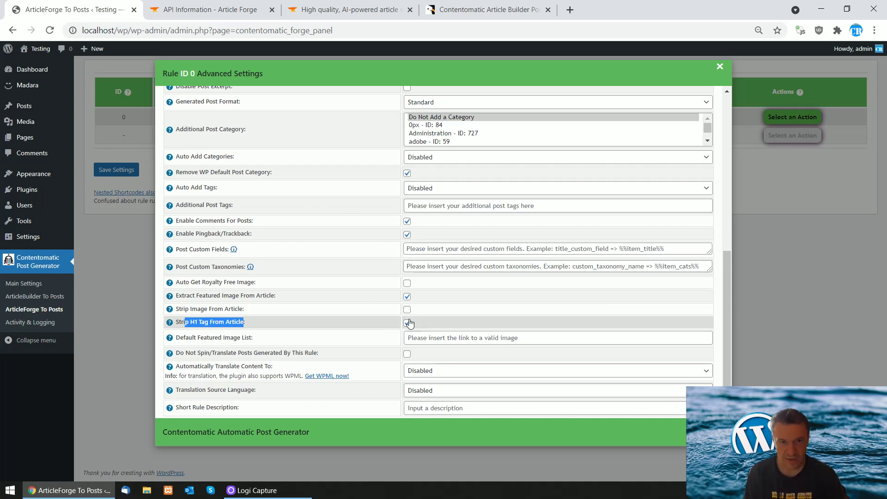
{"action": "left_click", "coordinate": [378, 325]}
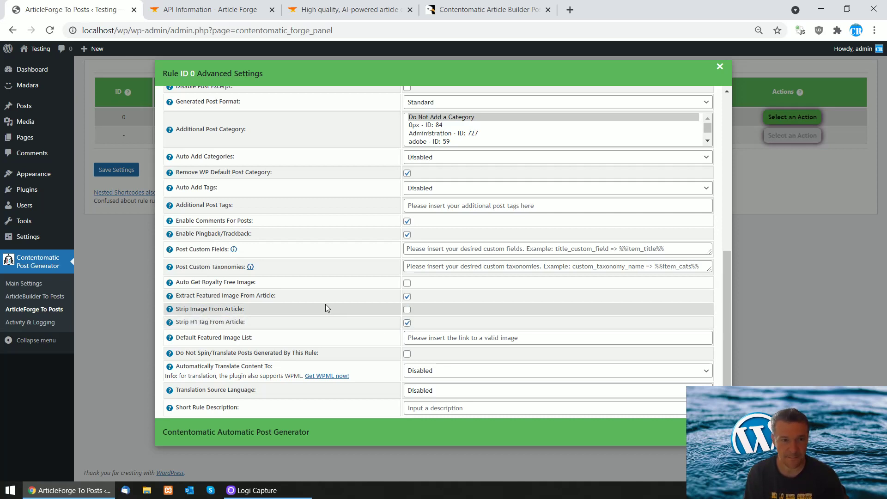
Close rule 0's advanced settings, attempt a run, then reload the rules page.
{"action": "left_click", "coordinate": [125, 171]}
{"action": "left_click", "coordinate": [792, 116]}
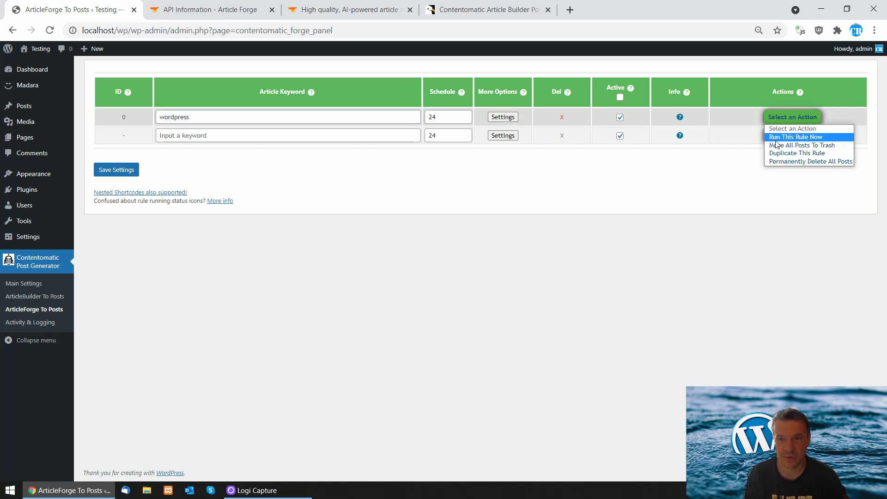
{"action": "left_click", "coordinate": [774, 137]}
{"action": "key", "text": "Return"}
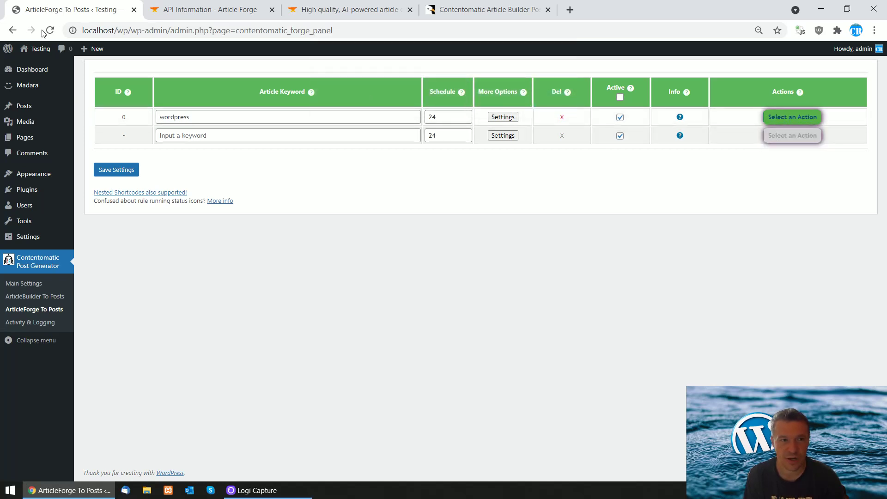
{"action": "left_click", "coordinate": [43, 32]}
{"action": "key", "text": "Return"}
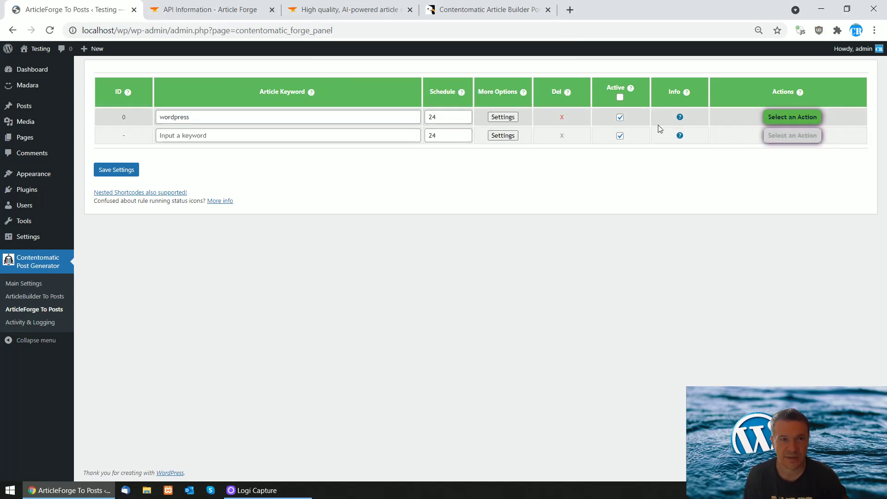
Run rule 0 'wordpress' now and confirm the prompt.
{"action": "left_click", "coordinate": [792, 116]}
{"action": "left_click", "coordinate": [781, 138]}
{"action": "key", "text": "Return"}
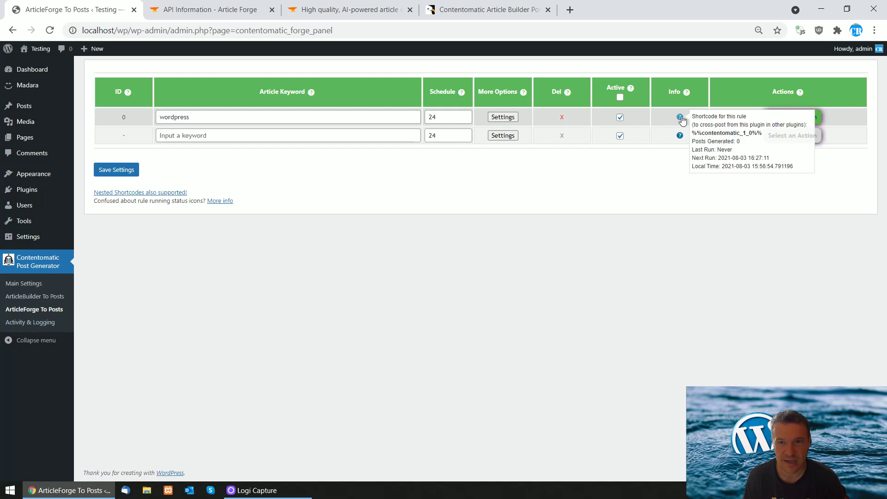
View the articleforge.com and CodeCanyon Contentomatic tabs, then go back to the ArticleForge To Posts tab.
{"action": "left_click", "coordinate": [200, 11]}
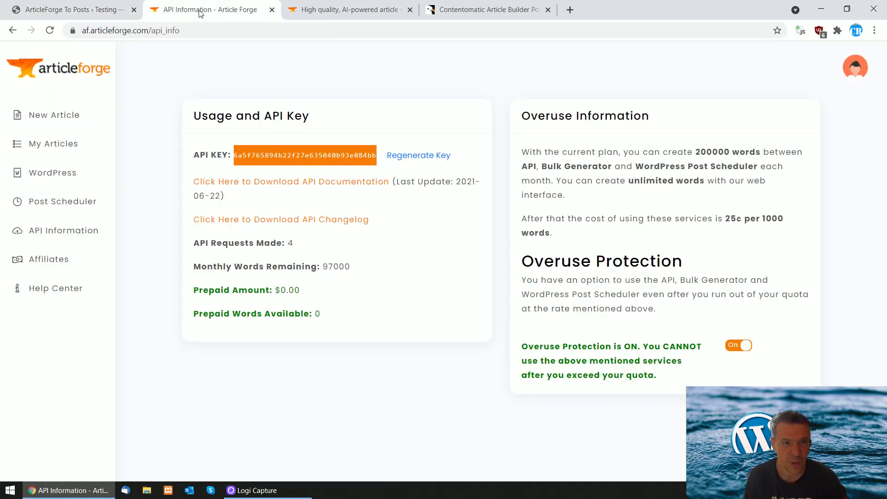
{"action": "left_click", "coordinate": [350, 10]}
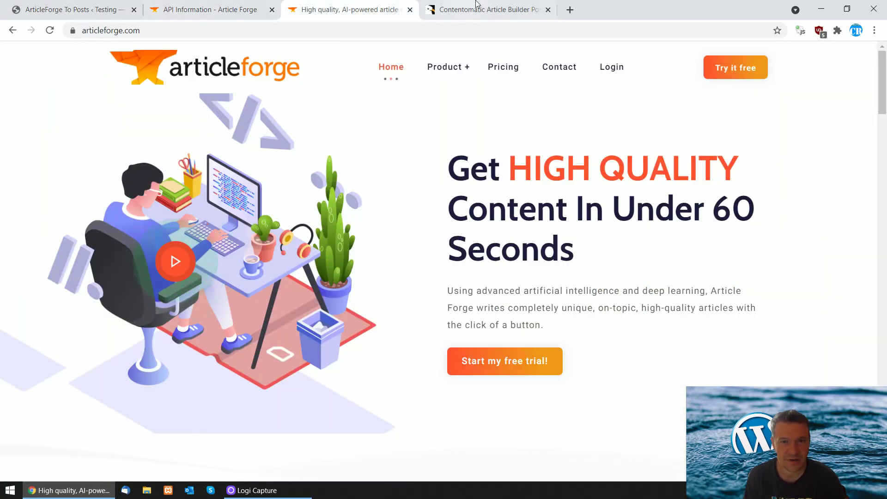
{"action": "left_click", "coordinate": [499, 9]}
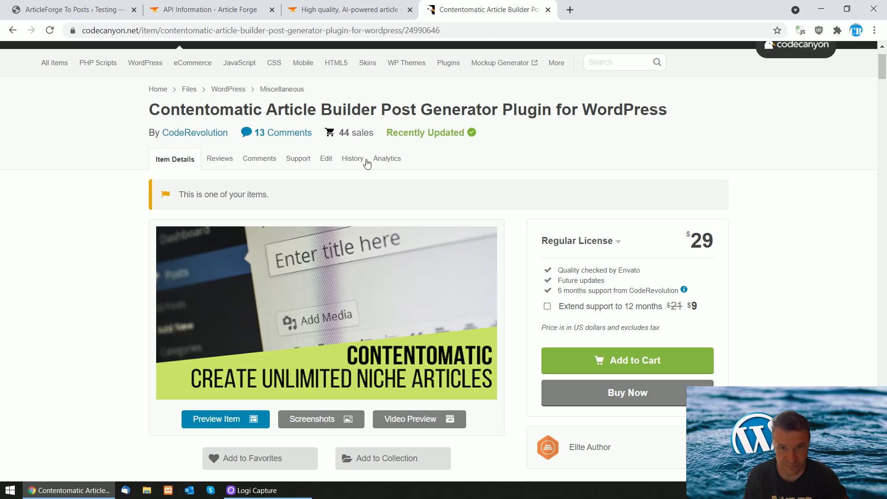
{"action": "left_click", "coordinate": [236, 5]}
{"action": "left_click", "coordinate": [84, 10]}
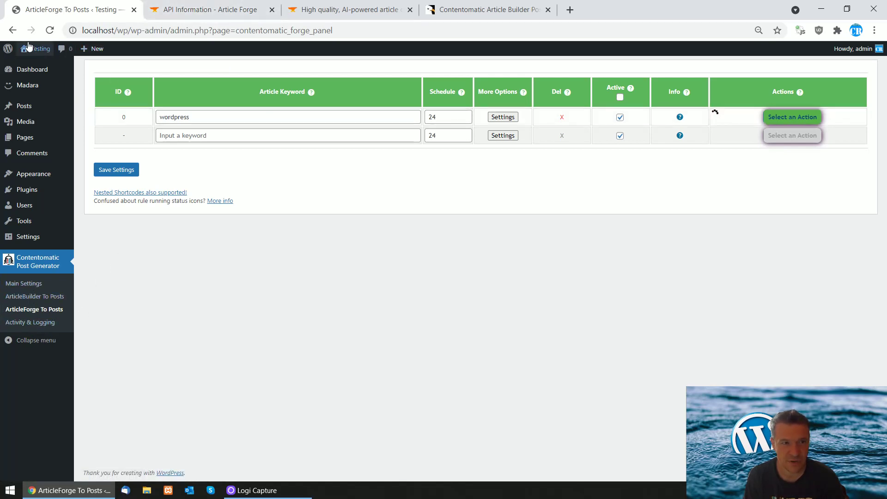
Open the Madara front page in a new tab, confirm 'Nothing Found', then go to the Article Forge tab.
{"action": "middle_click", "coordinate": [35, 64]}
{"action": "key", "text": "ctrl+Tab"}
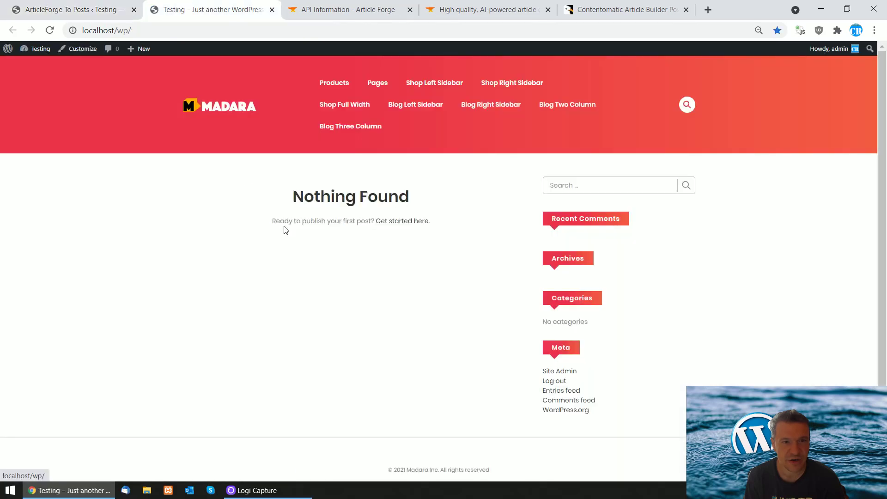
{"action": "left_click", "coordinate": [79, 9]}
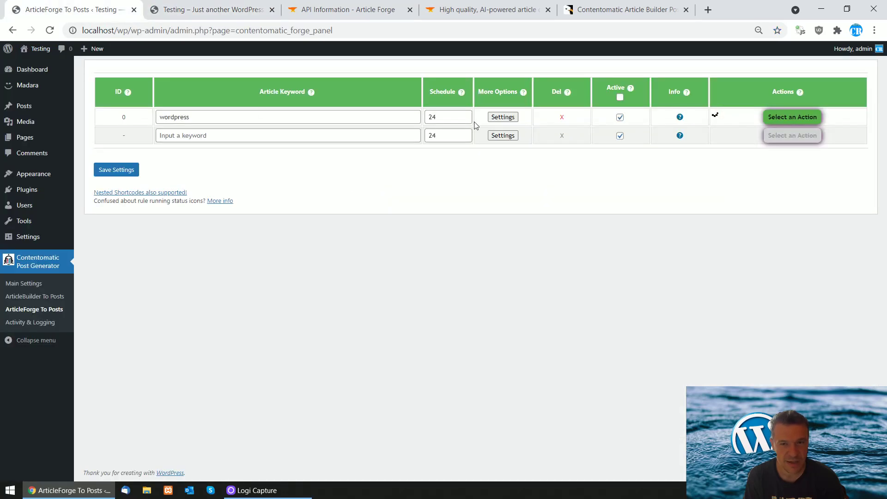
{"action": "left_click", "coordinate": [209, 5]}
{"action": "left_click", "coordinate": [111, 10]}
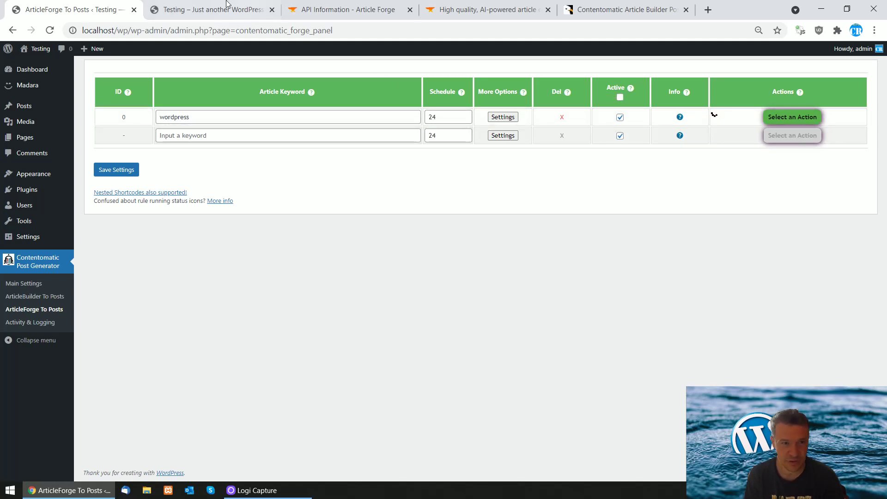
{"action": "left_click", "coordinate": [350, 7]}
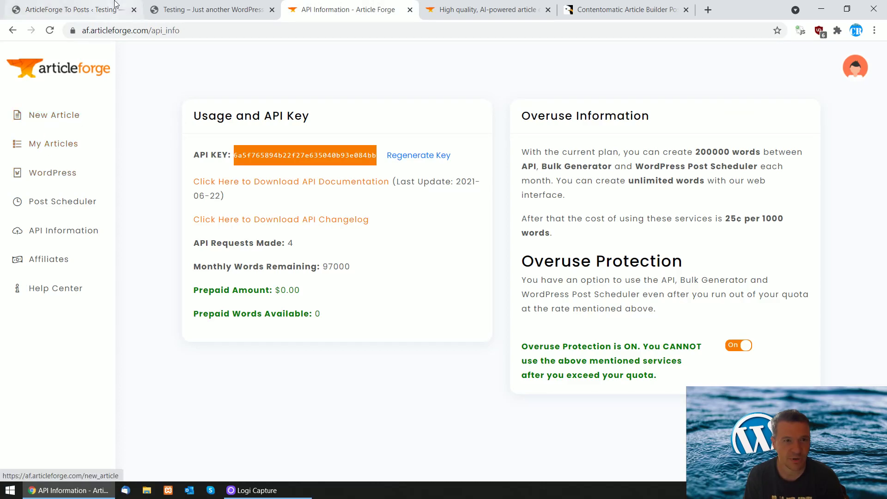
Open Article Forge's My Articles list with four acne articles, then return to rule 0's panel.
{"action": "left_click", "coordinate": [40, 6]}
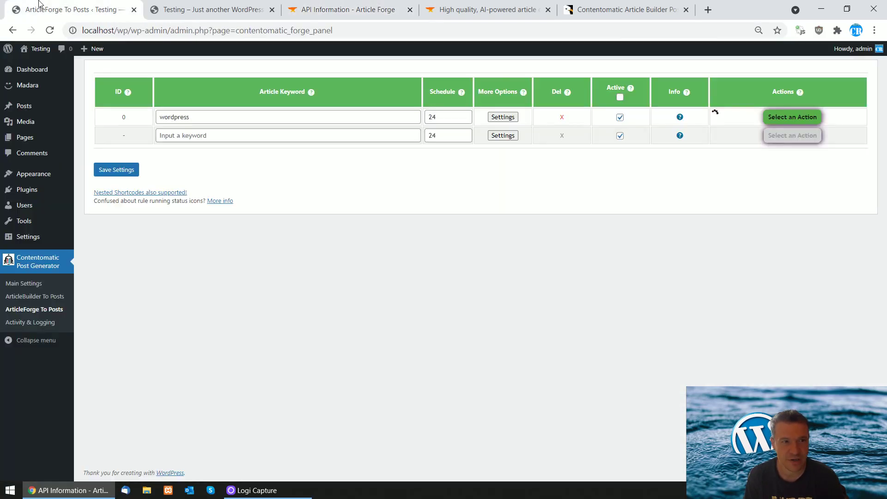
{"action": "left_click", "coordinate": [350, 8]}
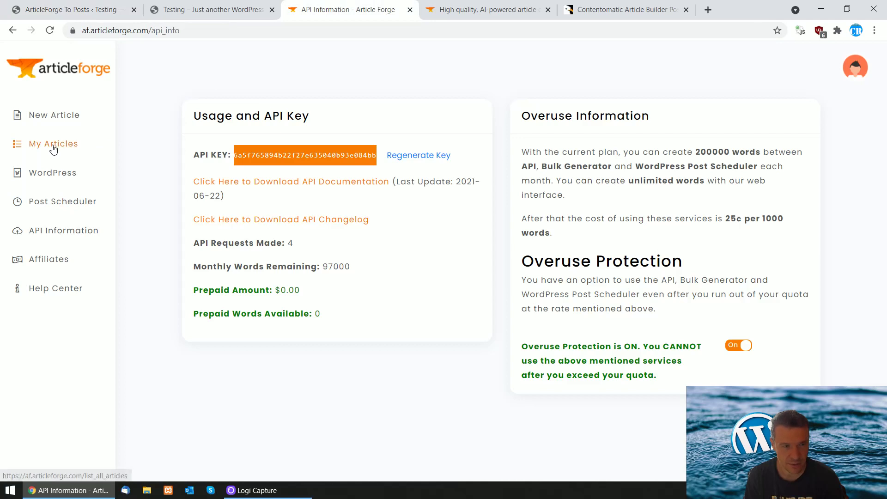
{"action": "left_click", "coordinate": [54, 151]}
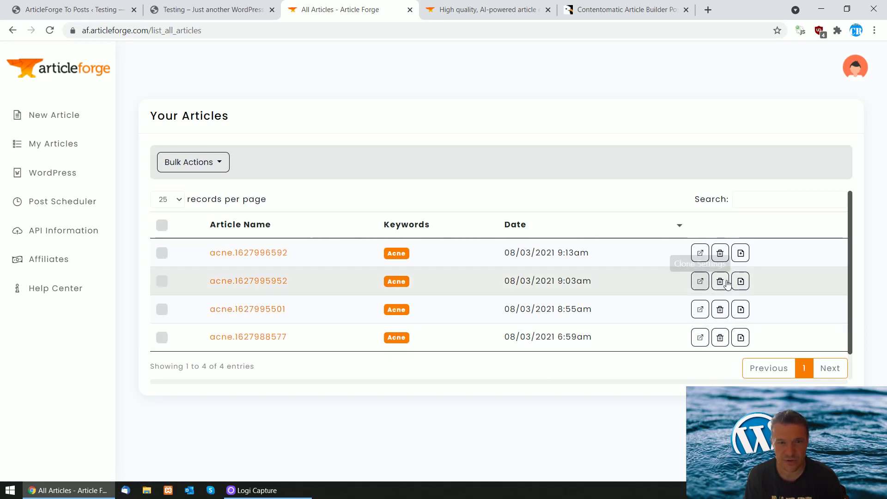
{"action": "left_click", "coordinate": [208, 9]}
{"action": "left_click", "coordinate": [128, 5]}
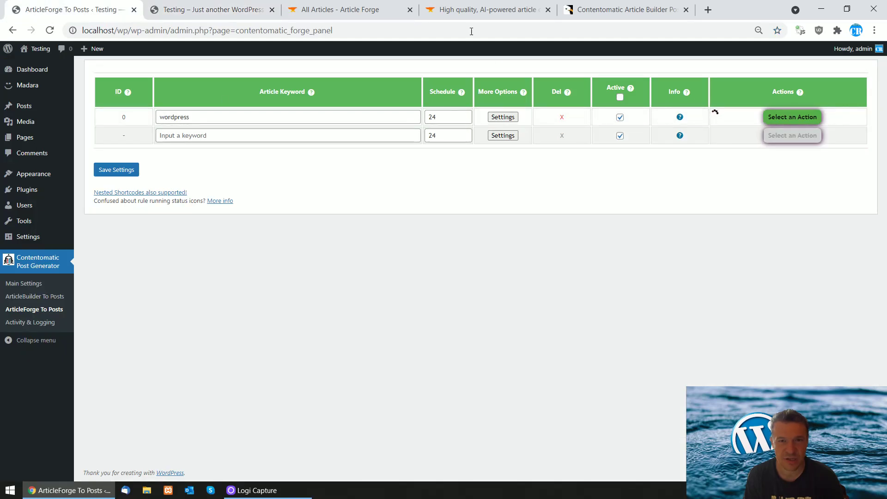
Open rule 0's Advanced Settings and review the generated post title and content templates.
{"action": "left_click", "coordinate": [356, 7]}
{"action": "left_click", "coordinate": [114, 7]}
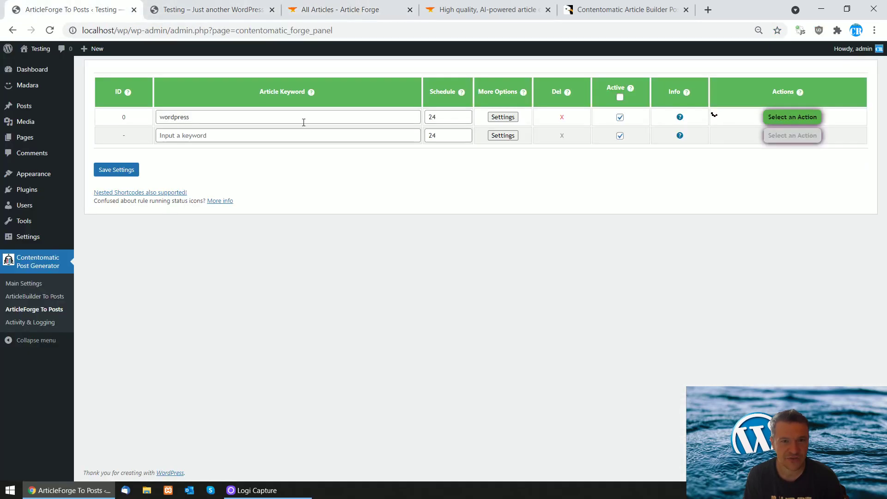
{"action": "left_click", "coordinate": [500, 118]}
{"action": "scroll", "coordinate": [326, 277], "scroll_direction": "down", "scroll_amount": 3}
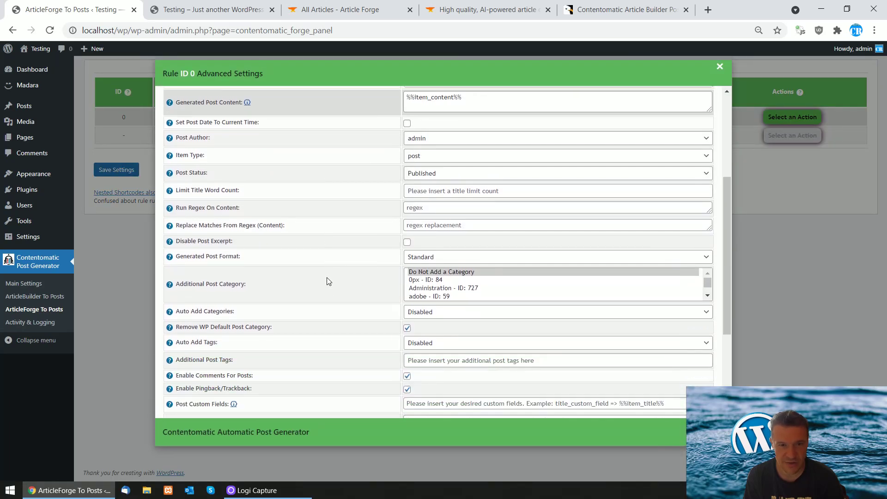
{"action": "scroll", "coordinate": [328, 281], "scroll_direction": "down", "scroll_amount": 1}
{"action": "scroll", "coordinate": [208, 211], "scroll_direction": "up", "scroll_amount": 2}
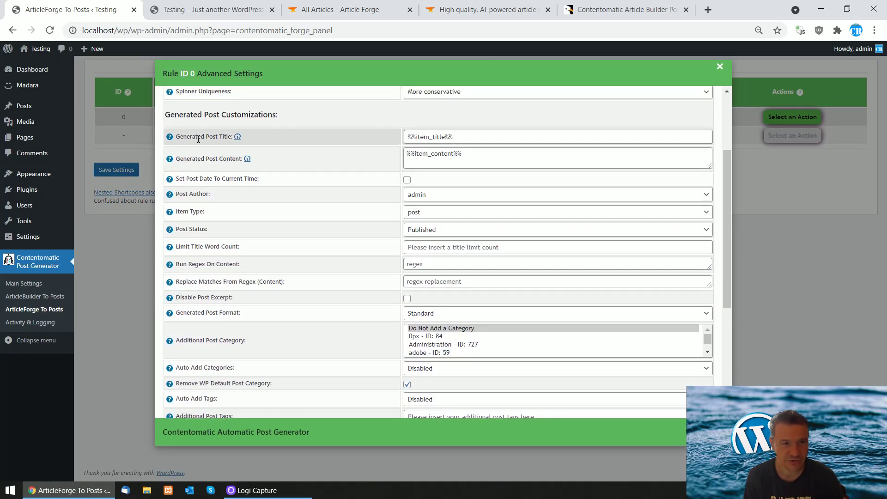
{"action": "left_click_drag", "start_coordinate": [205, 137], "coordinate": [237, 137]}
{"action": "left_click", "coordinate": [376, 130]}
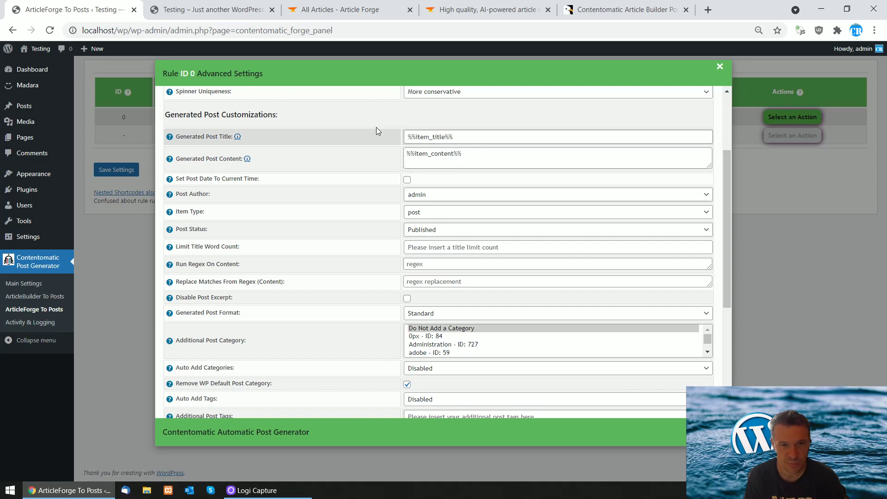
{"action": "left_click_drag", "start_coordinate": [452, 137], "coordinate": [389, 153]}
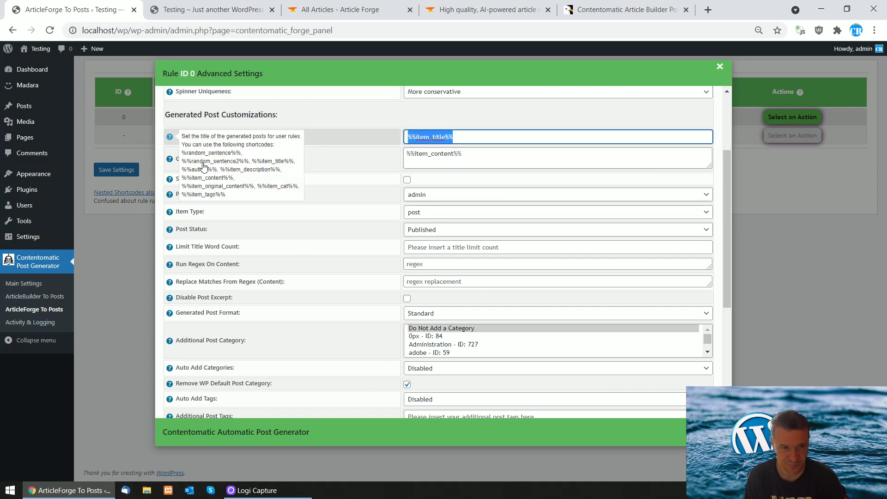
{"action": "left_click_drag", "start_coordinate": [182, 161], "coordinate": [233, 197]}
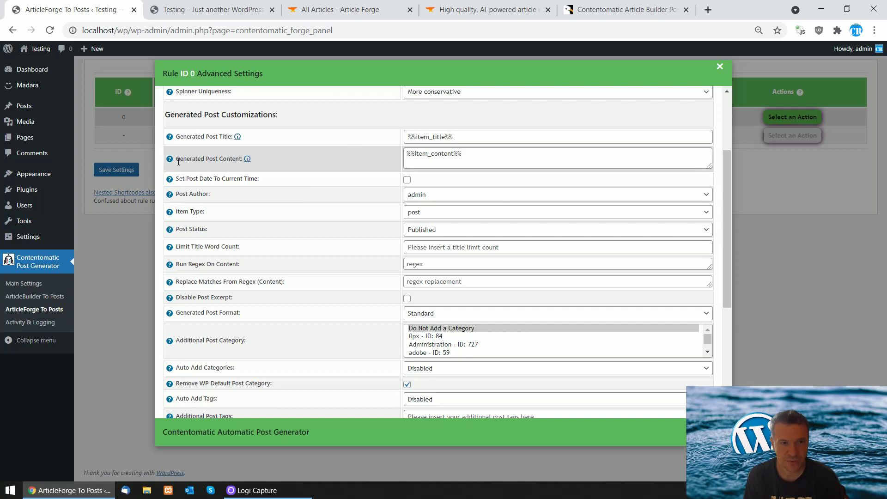
{"action": "mouse_move", "coordinate": [247, 159]}
{"action": "left_click_drag", "start_coordinate": [181, 175], "coordinate": [256, 251]}
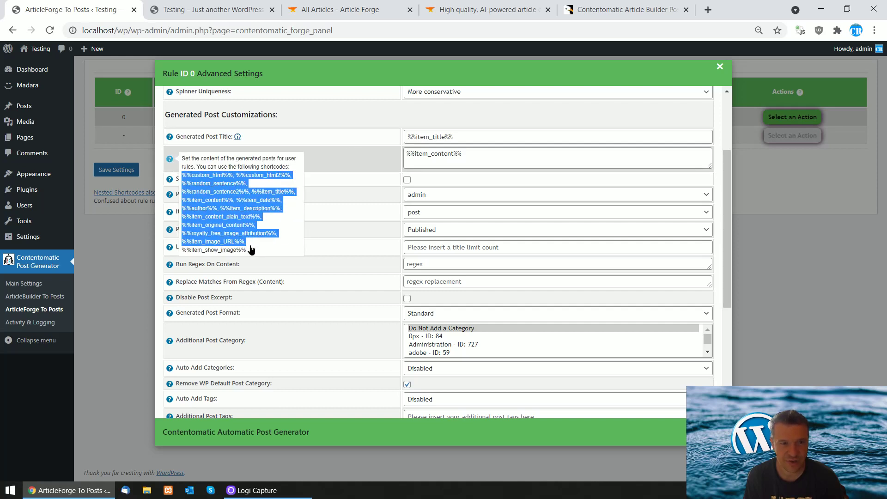
{"action": "triple_click", "coordinate": [461, 154]}
{"action": "left_click", "coordinate": [437, 154]}
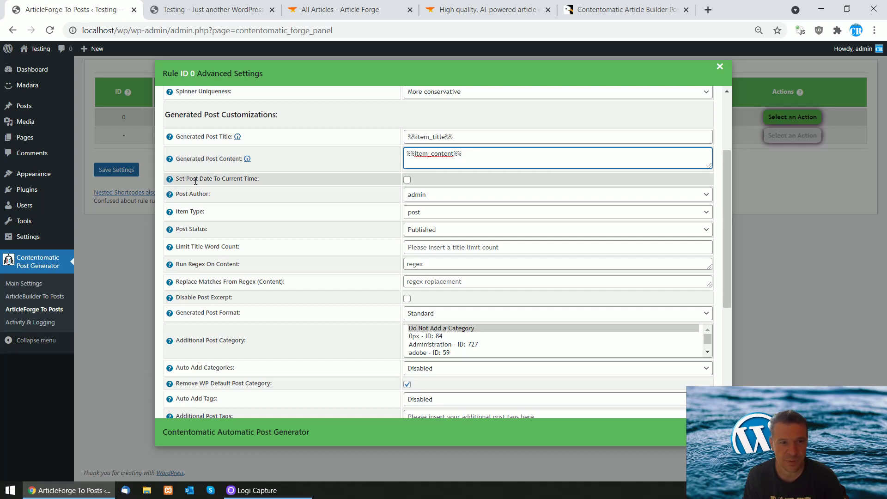
Review the date, author, item type 'post', status 'Published' and content regex options unchanged.
{"action": "left_click_drag", "start_coordinate": [189, 178], "coordinate": [246, 179]}
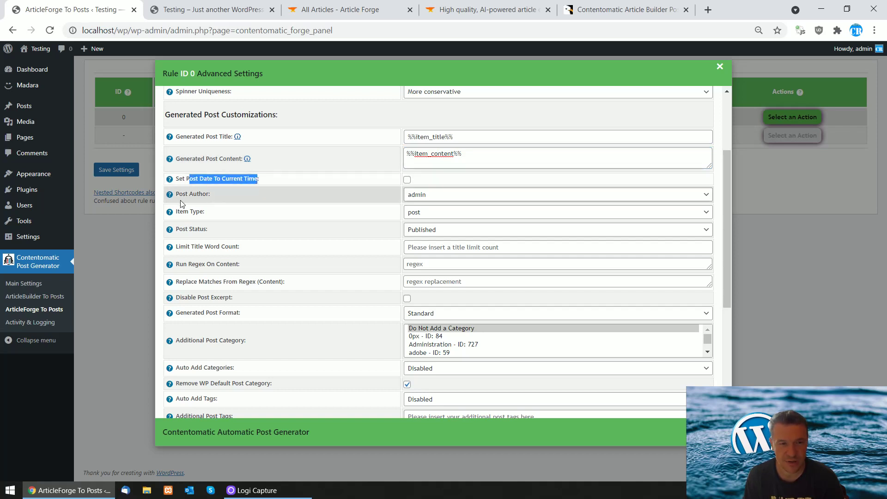
{"action": "mouse_move", "coordinate": [177, 194]}
{"action": "left_mouse_down"}
{"action": "mouse_move", "coordinate": [209, 195]}
{"action": "mouse_move", "coordinate": [203, 211]}
{"action": "left_mouse_up"}
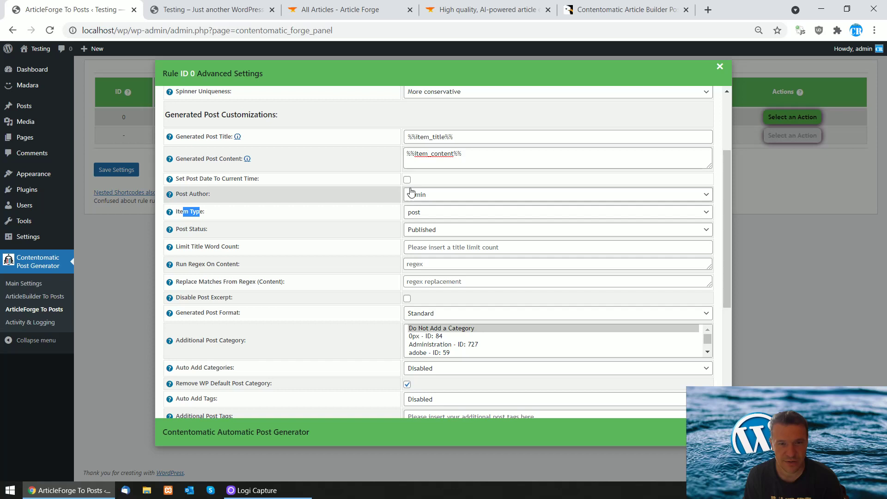
{"action": "left_click", "coordinate": [423, 212]}
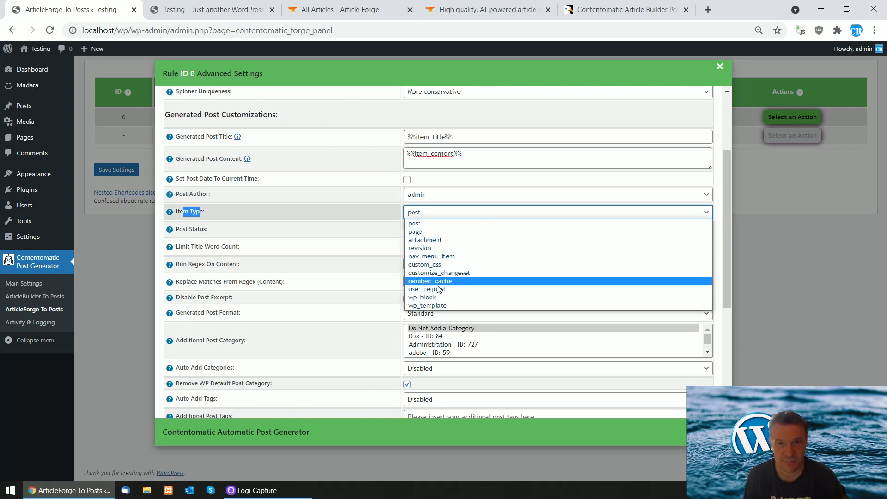
{"action": "left_click_drag", "start_coordinate": [206, 229], "coordinate": [189, 229]}
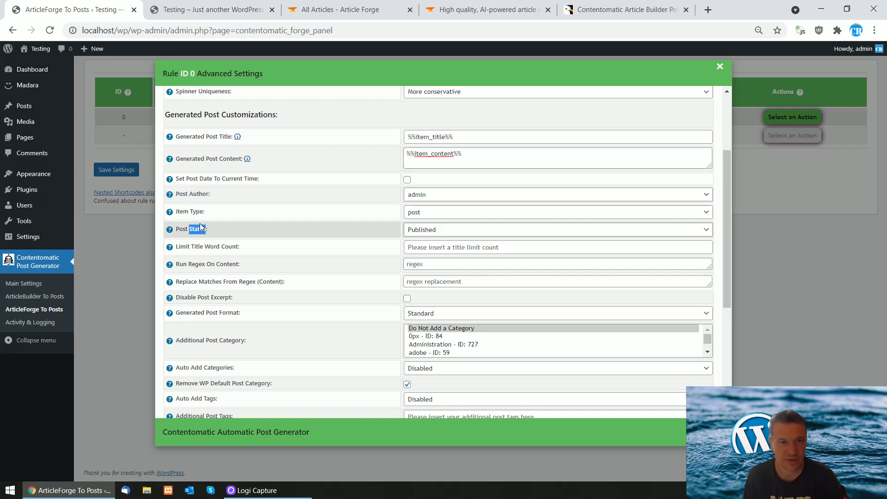
{"action": "left_click", "coordinate": [419, 231]}
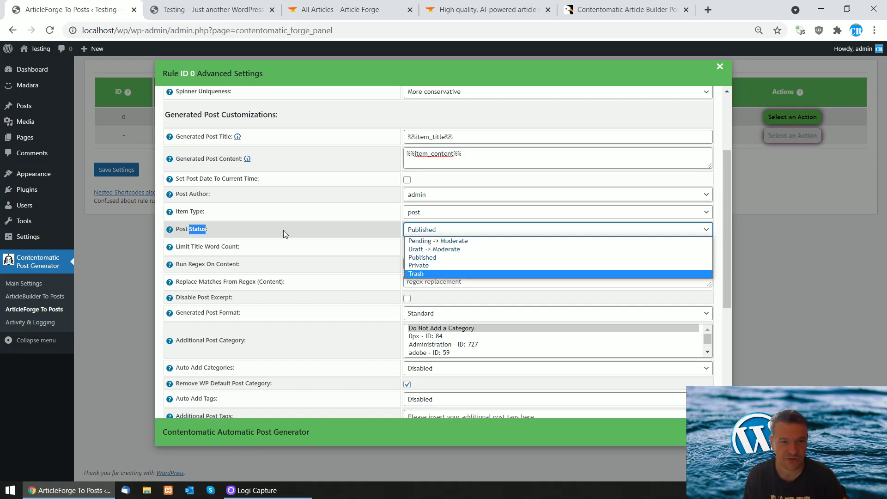
{"action": "left_click", "coordinate": [222, 253]}
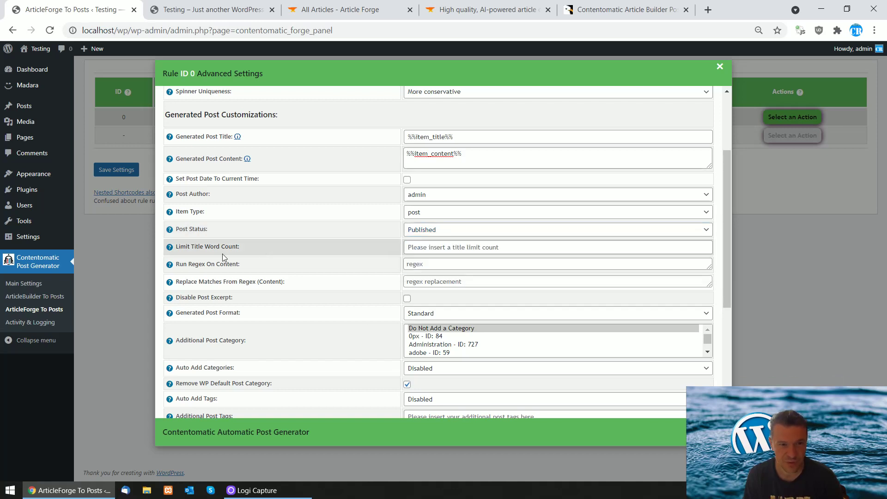
{"action": "double_click", "coordinate": [198, 265]}
{"action": "left_click", "coordinate": [408, 264]}
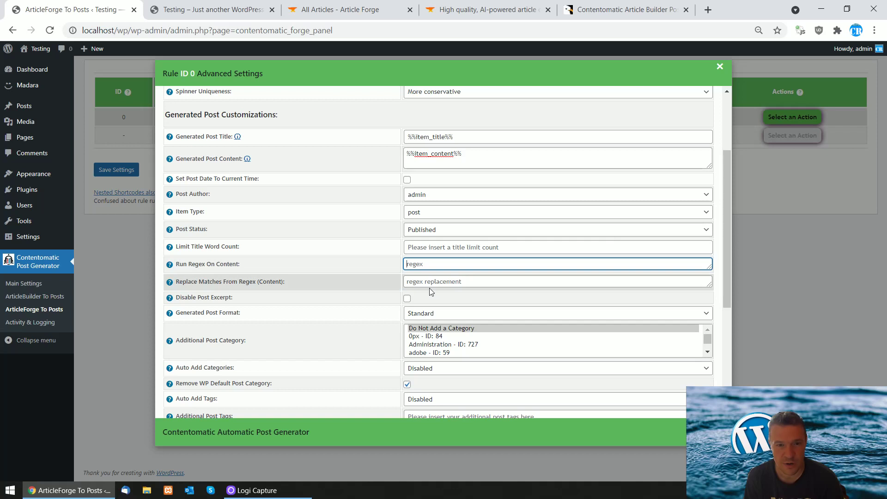
{"action": "scroll", "coordinate": [429, 291], "scroll_direction": "down", "scroll_amount": 1}
{"action": "scroll", "coordinate": [317, 301], "scroll_direction": "down", "scroll_amount": 2}
{"action": "left_click_drag", "start_coordinate": [207, 225], "coordinate": [245, 225]}
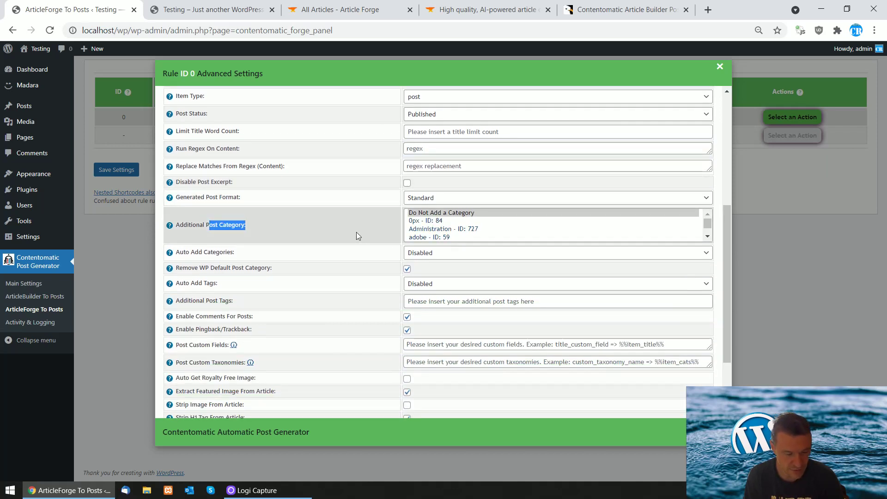
Inspect the Additional Post Category choices and keep Auto Add Categories disabled.
{"action": "left_click", "coordinate": [421, 222], "text": "ctrl"}
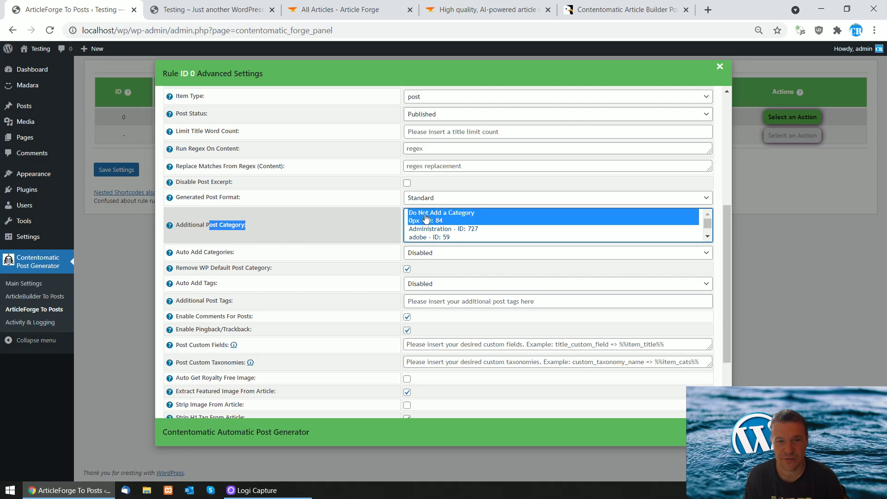
{"action": "left_click_drag", "start_coordinate": [426, 220], "coordinate": [425, 240]}
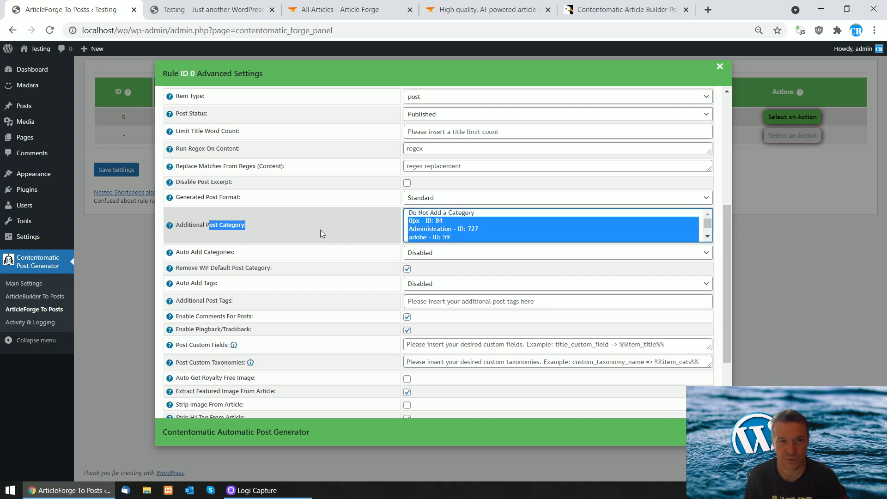
{"action": "scroll", "coordinate": [315, 232], "scroll_direction": "down", "scroll_amount": 1}
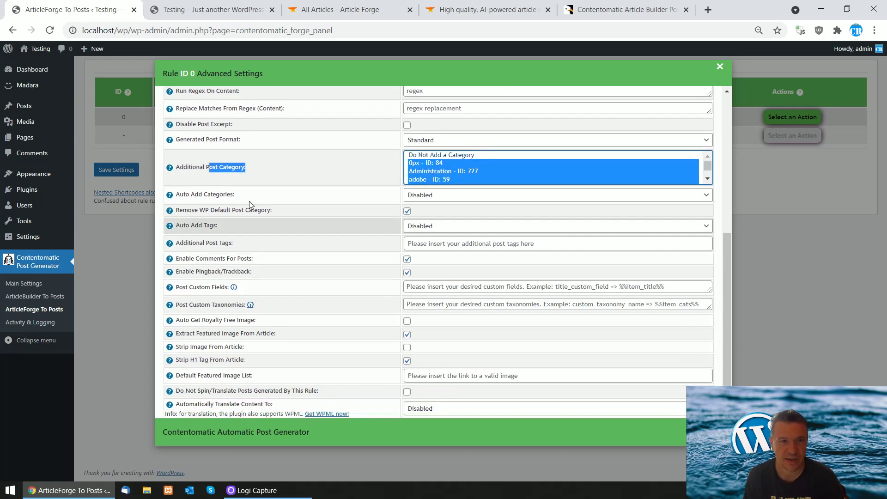
{"action": "left_click", "coordinate": [431, 199]}
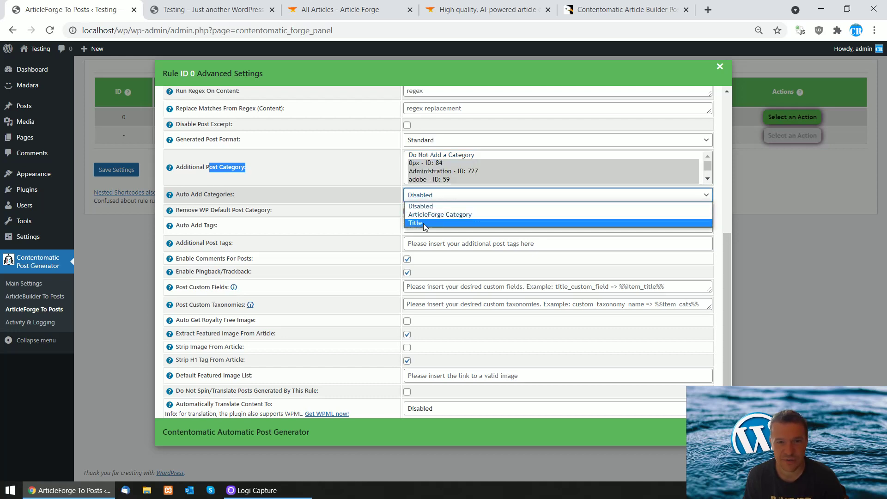
{"action": "left_click", "coordinate": [326, 229]}
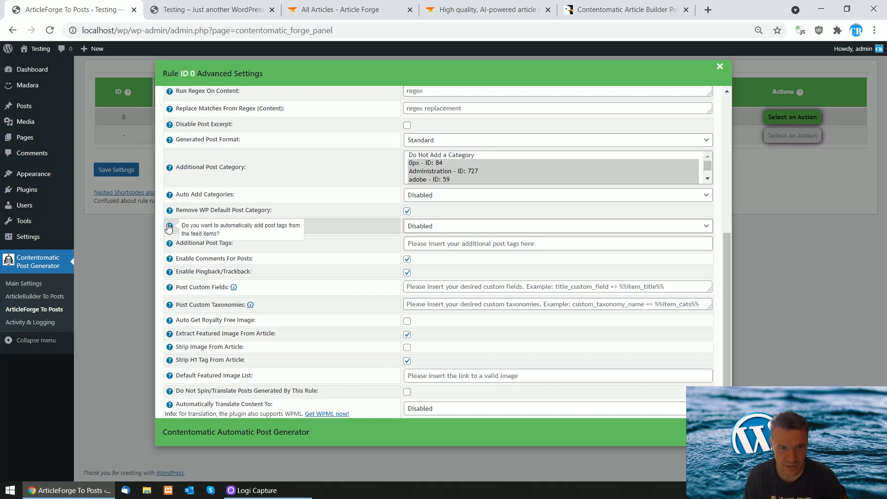
Keep Auto Add Tags disabled, close the settings, and view the front page's new post.
{"action": "left_click", "coordinate": [418, 225]}
{"action": "left_click", "coordinate": [263, 252]}
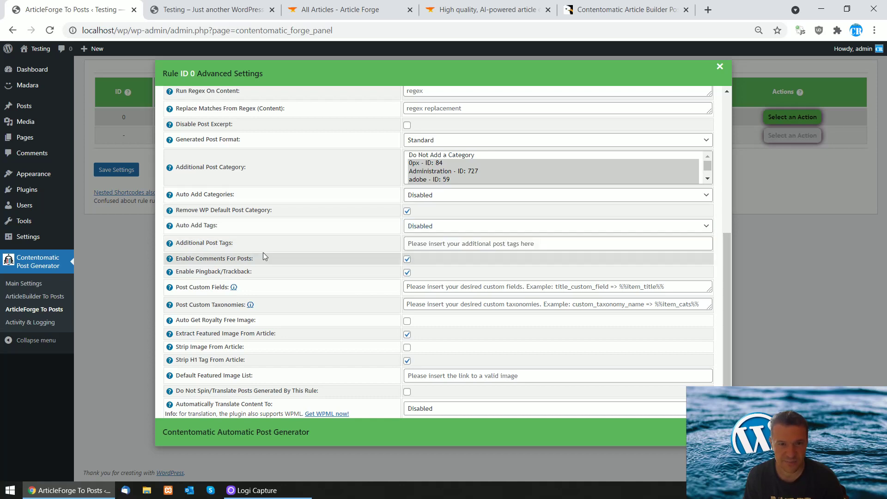
{"action": "scroll", "coordinate": [306, 259], "scroll_direction": "down", "scroll_amount": 1}
{"action": "left_click", "coordinate": [719, 66]}
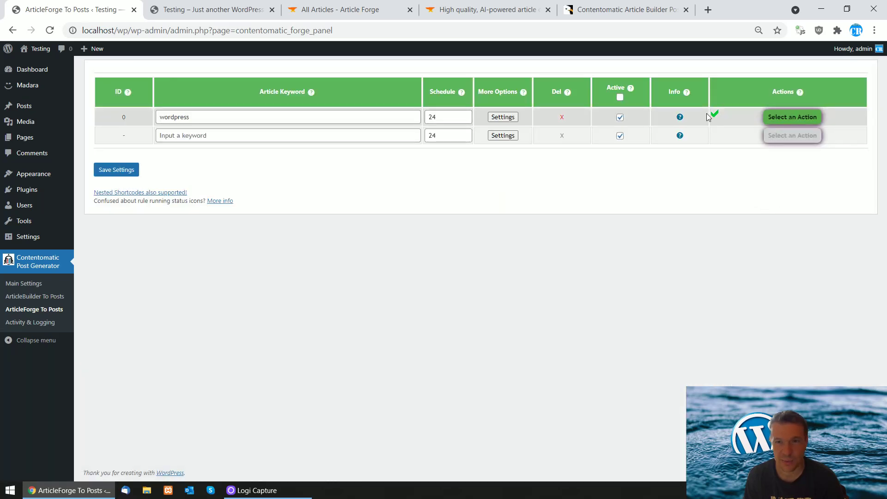
{"action": "left_click", "coordinate": [41, 50]}
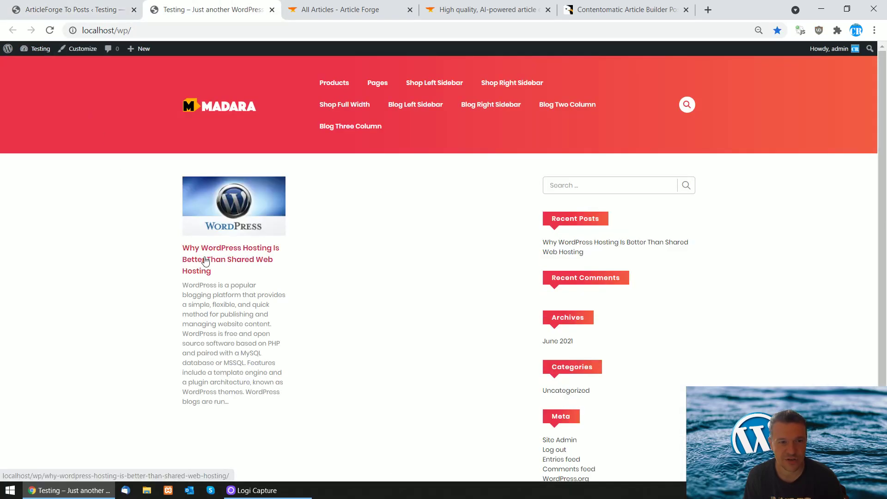
Open the 'Why WordPress Hosting Is Better Than Shared Web Hosting' post from the front page.
{"action": "left_click", "coordinate": [204, 260]}
{"action": "scroll", "coordinate": [203, 261], "scroll_direction": "down", "scroll_amount": 3}
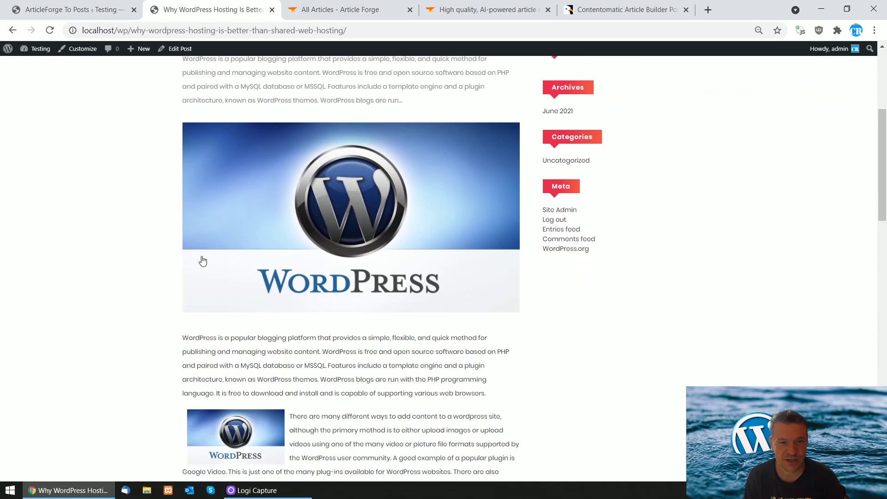
{"action": "scroll", "coordinate": [202, 258], "scroll_direction": "down", "scroll_amount": 1}
{"action": "scroll", "coordinate": [200, 270], "scroll_direction": "up", "scroll_amount": 3}
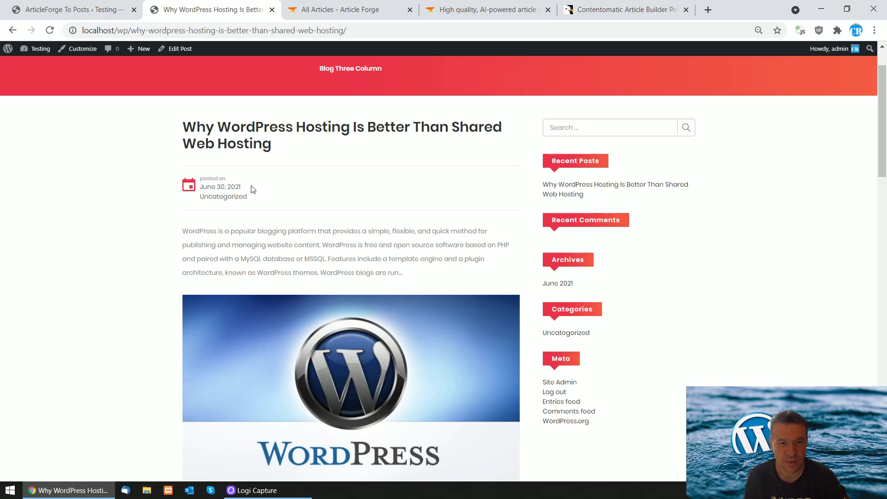
{"action": "scroll", "coordinate": [252, 188], "scroll_direction": "down", "scroll_amount": 3}
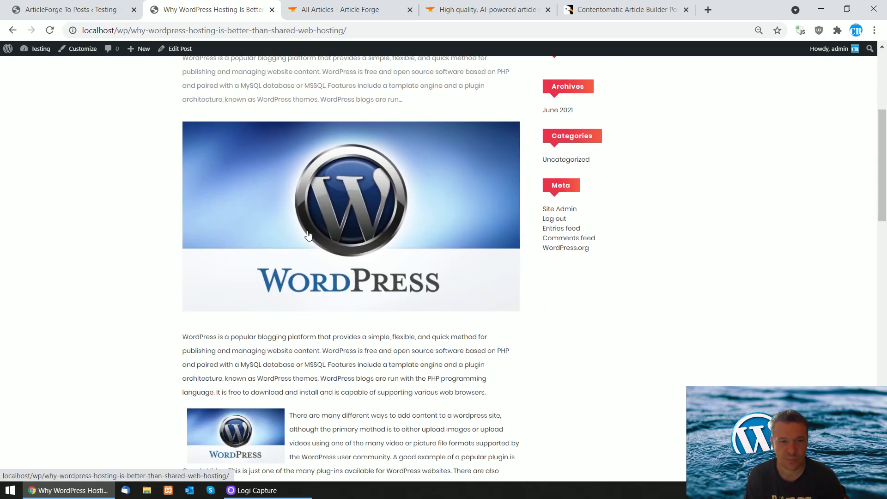
{"action": "scroll", "coordinate": [308, 236], "scroll_direction": "down", "scroll_amount": 3}
{"action": "scroll", "coordinate": [316, 240], "scroll_direction": "down", "scroll_amount": 1}
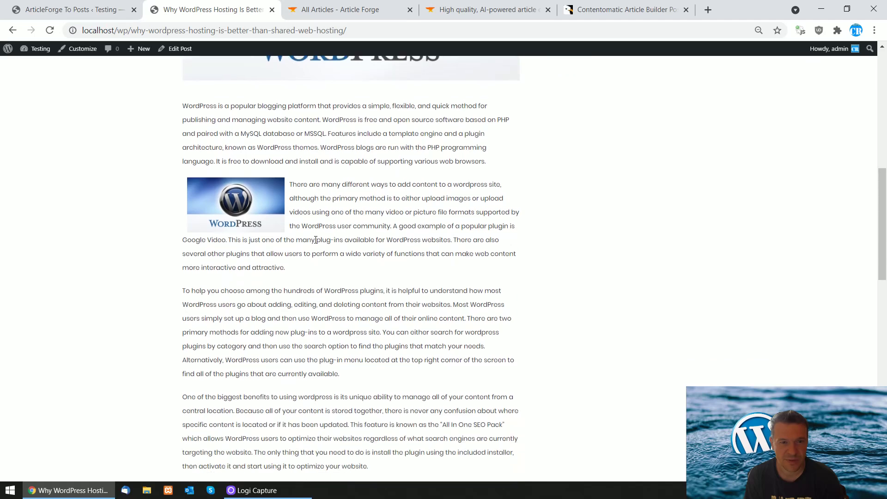
{"action": "scroll", "coordinate": [310, 242], "scroll_direction": "down", "scroll_amount": 1}
{"action": "scroll", "coordinate": [284, 201], "scroll_direction": "down", "scroll_amount": 1}
{"action": "scroll", "coordinate": [272, 199], "scroll_direction": "down", "scroll_amount": 1}
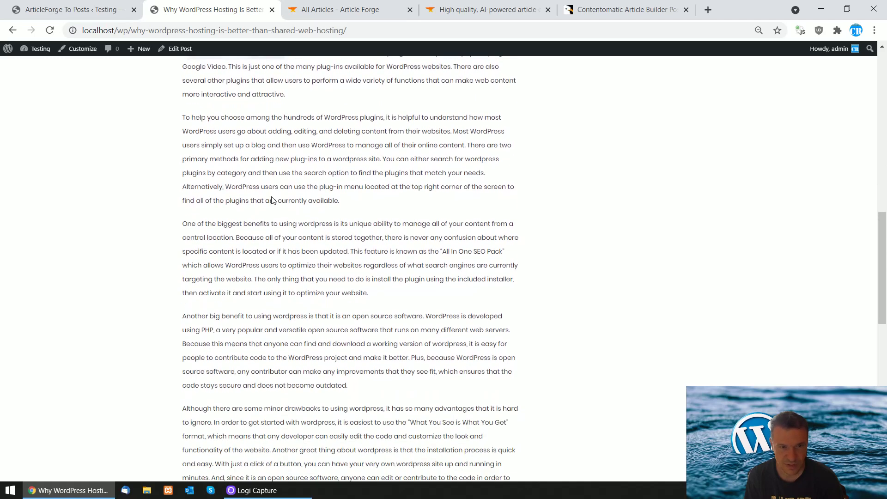
{"action": "scroll", "coordinate": [272, 199], "scroll_direction": "down", "scroll_amount": 5}
{"action": "scroll", "coordinate": [272, 199], "scroll_direction": "down", "scroll_amount": 2}
{"action": "scroll", "coordinate": [272, 201], "scroll_direction": "down", "scroll_amount": 1}
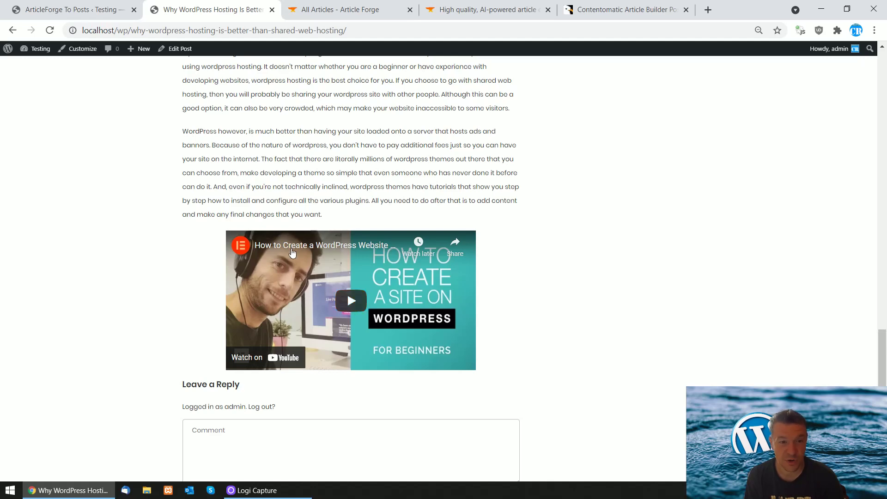
{"action": "scroll", "coordinate": [884, 356], "scroll_direction": "up", "scroll_amount": 1}
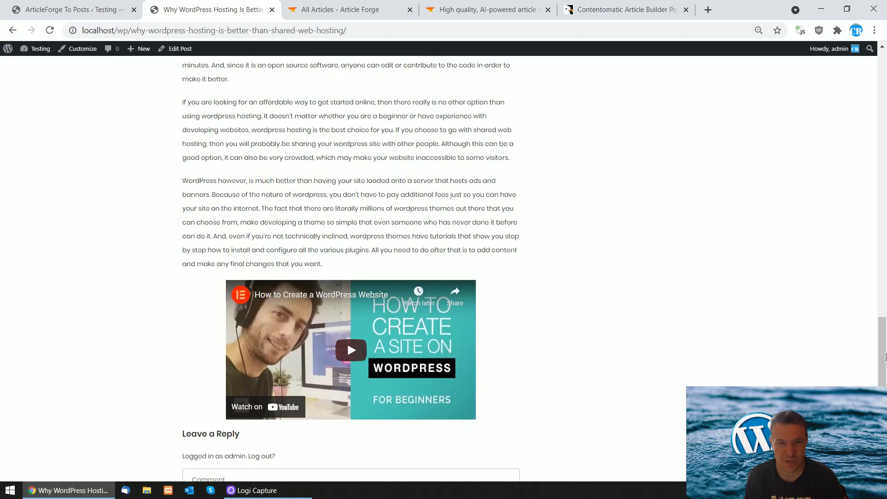
{"action": "scroll", "coordinate": [873, 353], "scroll_direction": "up", "scroll_amount": 2}
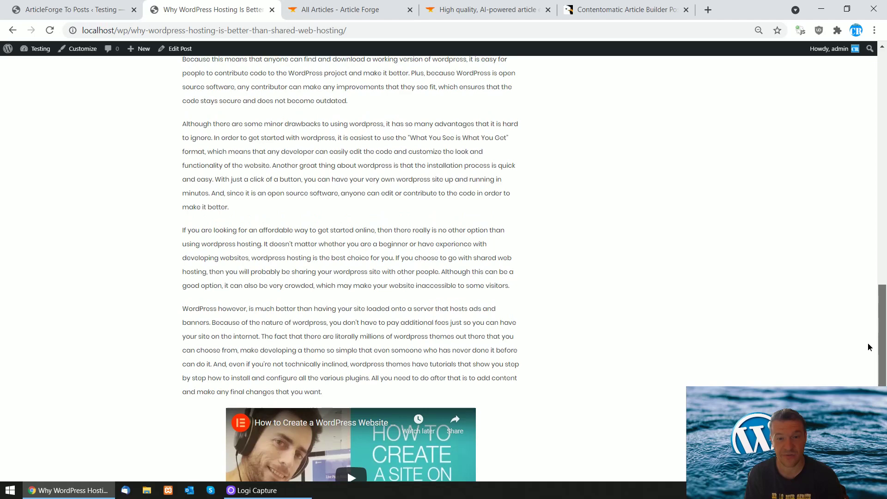
{"action": "scroll", "coordinate": [868, 347], "scroll_direction": "up", "scroll_amount": 2}
{"action": "scroll", "coordinate": [855, 314], "scroll_direction": "up", "scroll_amount": 2}
{"action": "scroll", "coordinate": [846, 275], "scroll_direction": "up", "scroll_amount": 2}
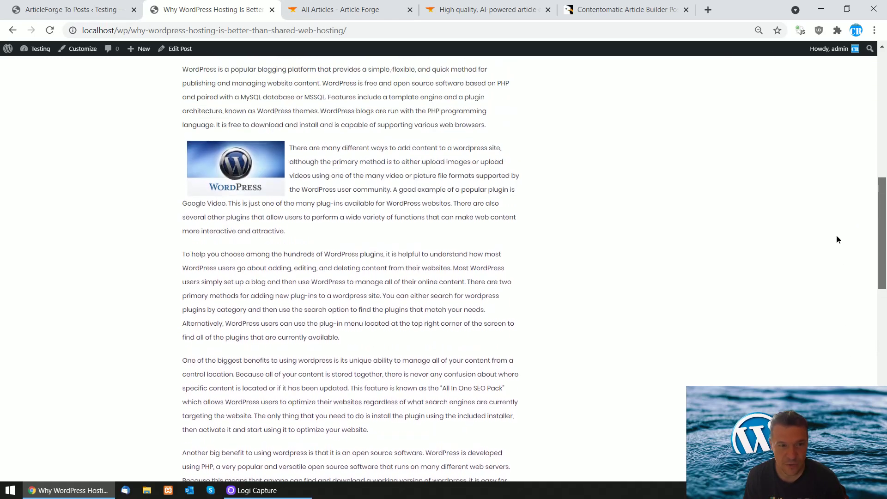
{"action": "scroll", "coordinate": [832, 204], "scroll_direction": "up", "scroll_amount": 2}
{"action": "scroll", "coordinate": [831, 204], "scroll_direction": "down", "scroll_amount": 1}
{"action": "scroll", "coordinate": [831, 187], "scroll_direction": "up", "scroll_amount": 2}
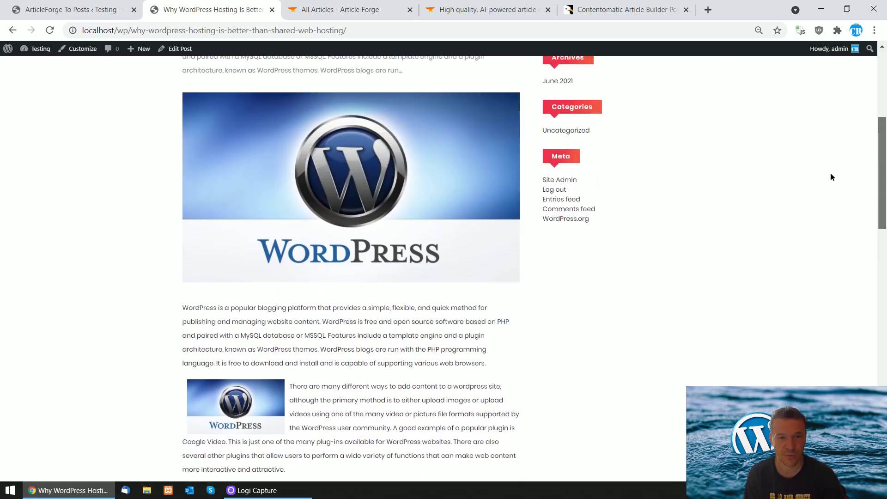
{"action": "scroll", "coordinate": [831, 171], "scroll_direction": "up", "scroll_amount": 1}
{"action": "scroll", "coordinate": [832, 159], "scroll_direction": "up", "scroll_amount": 1}
{"action": "scroll", "coordinate": [834, 187], "scroll_direction": "down", "scroll_amount": 3}
{"action": "scroll", "coordinate": [838, 214], "scroll_direction": "down", "scroll_amount": 1}
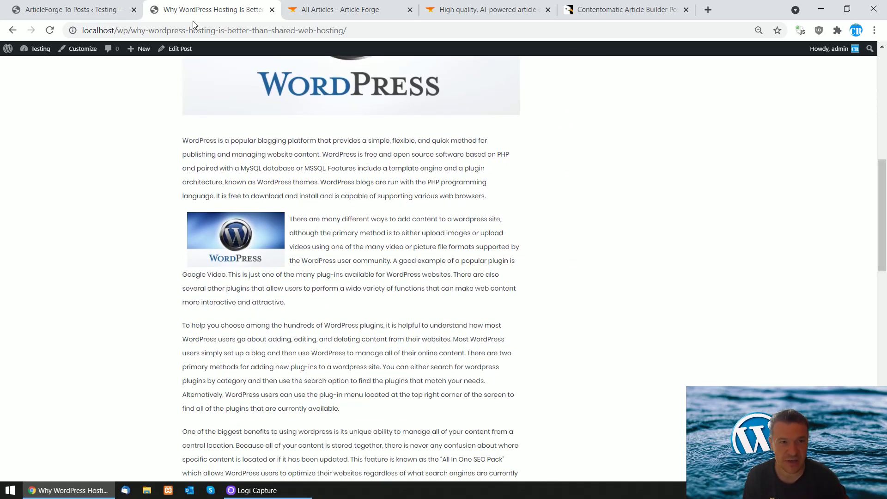
Switch back to the ArticleForge To Posts tab to see the 'wordpress' rule's success check.
{"action": "left_click", "coordinate": [73, 9]}
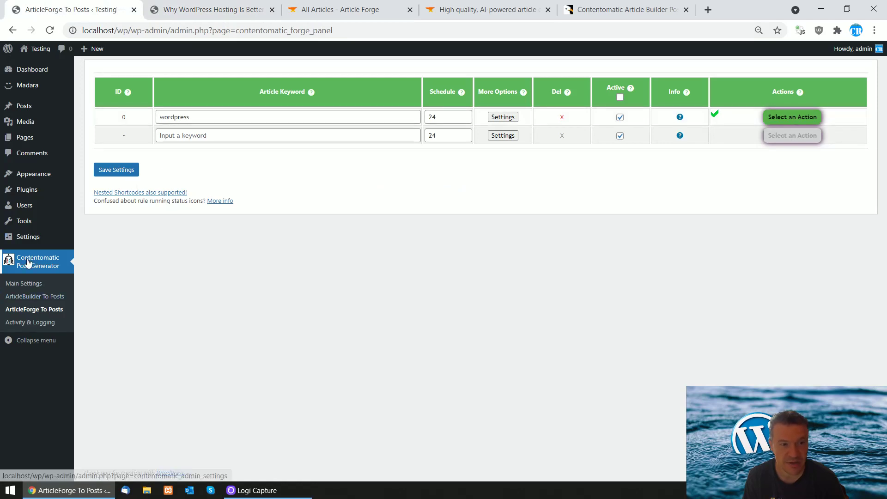